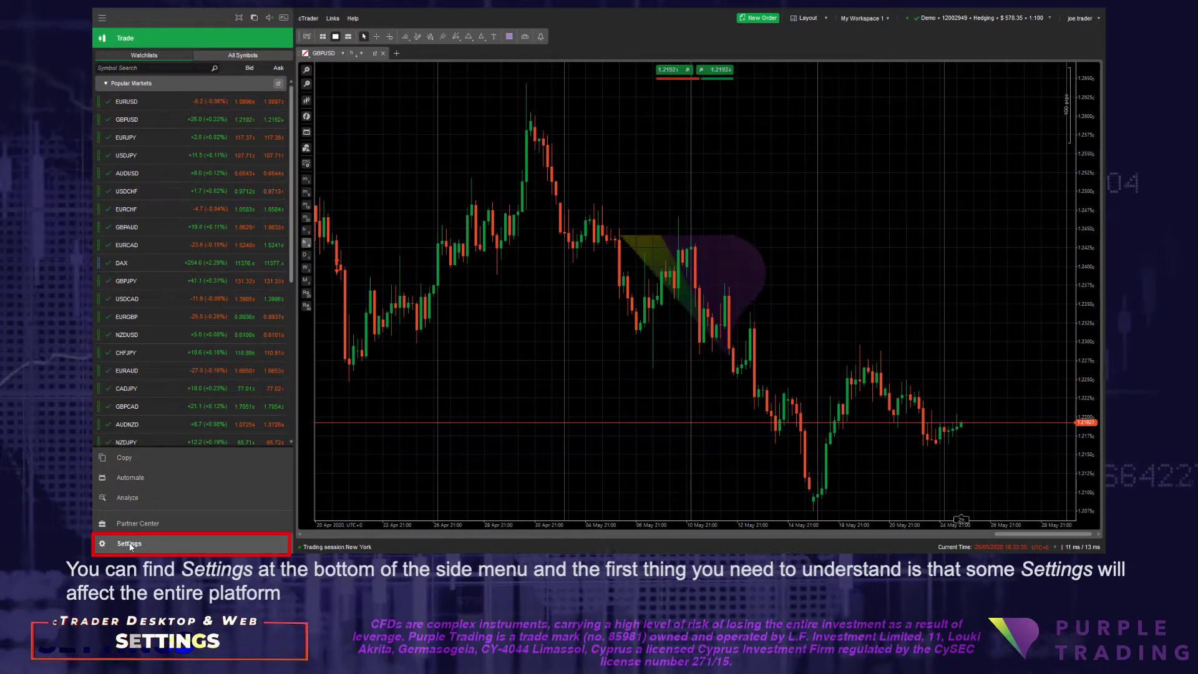
# Open Settings, view the Email Alerts page, and continue to the General page.
pyautogui.click(130, 545)
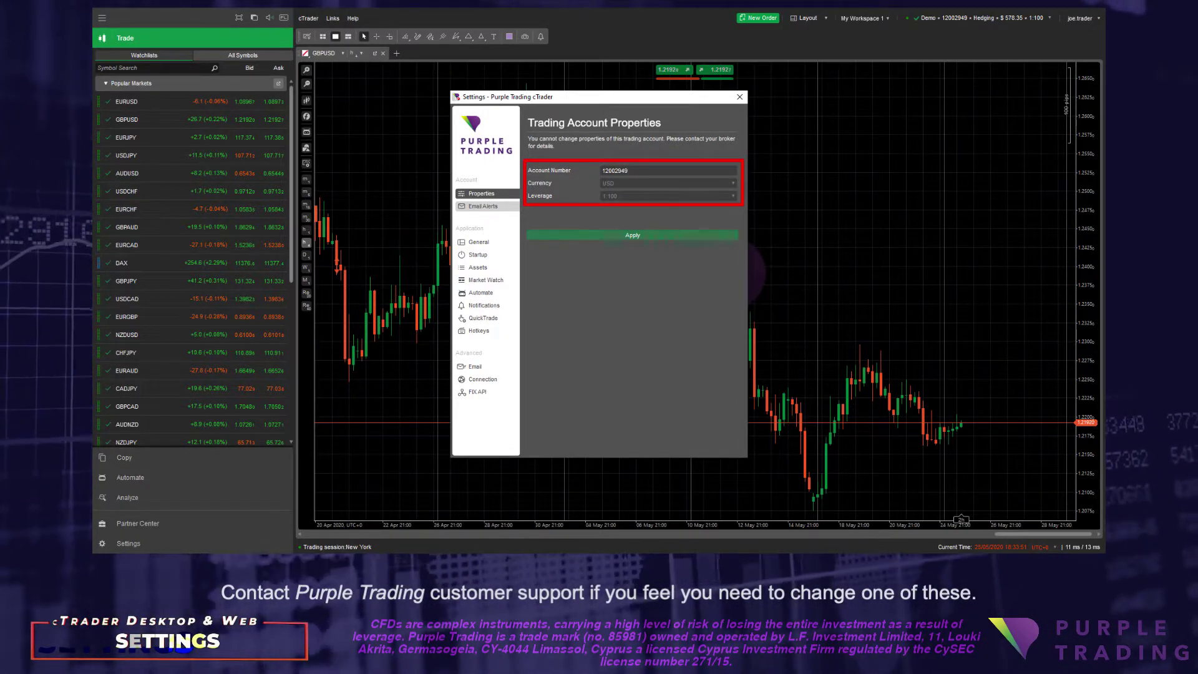
pyautogui.click(489, 206)
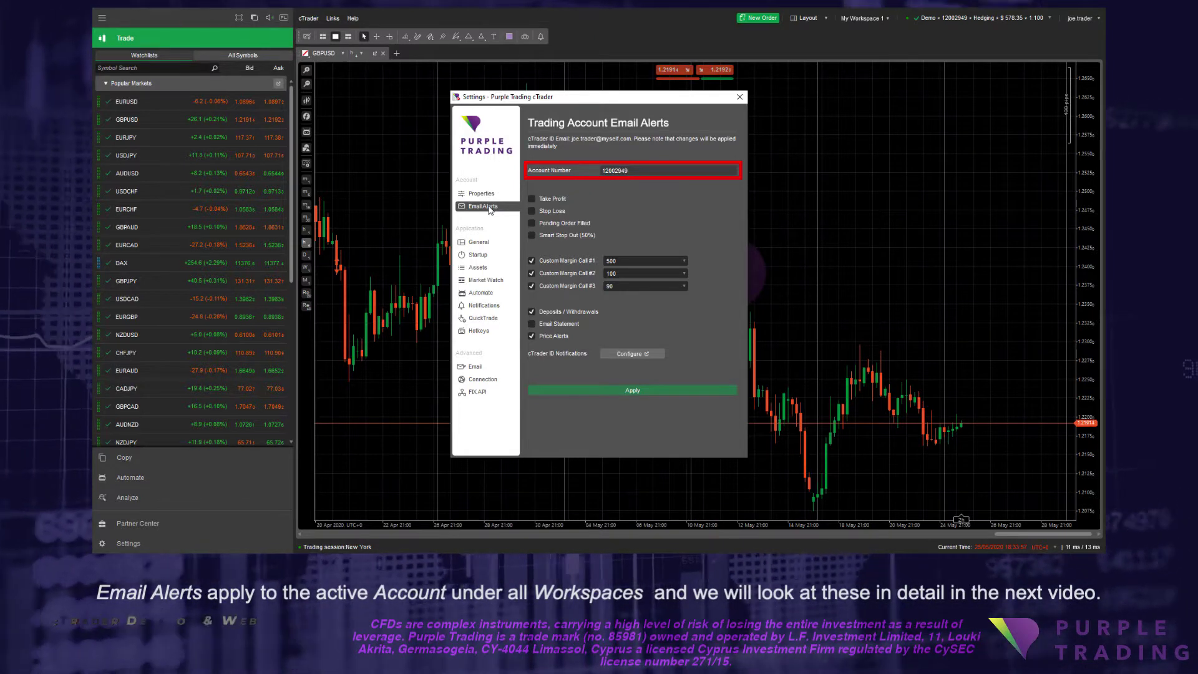
pyautogui.click(478, 244)
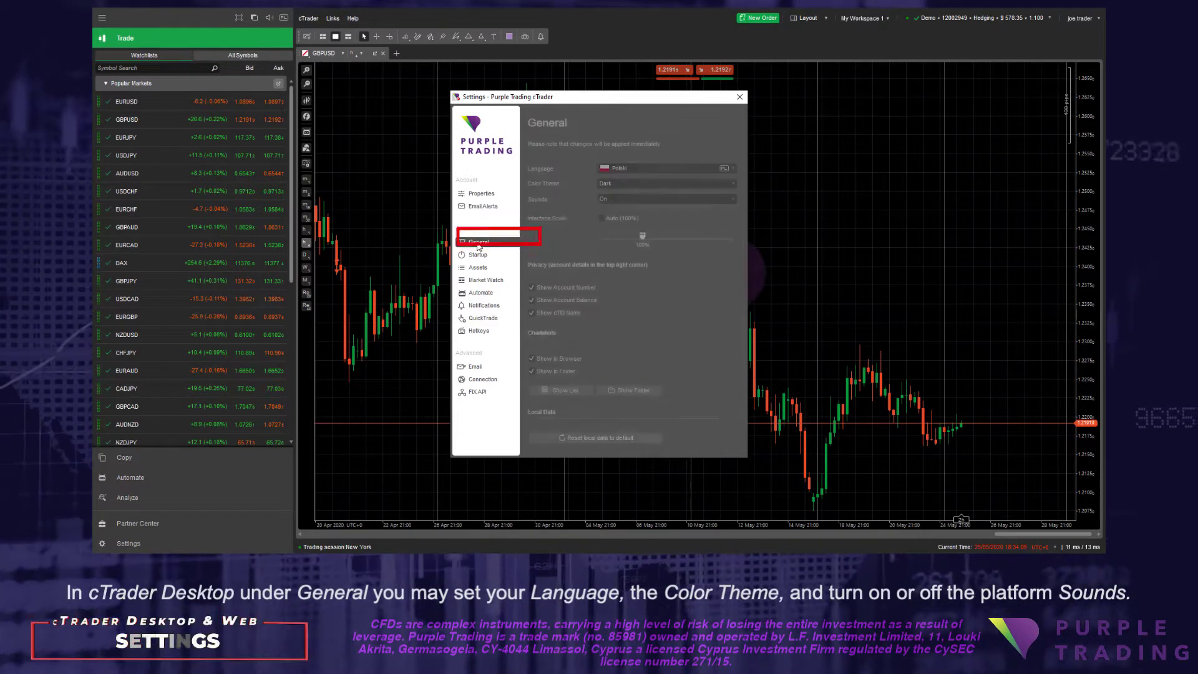
# Set the language to English, and try the Light theme before returning to Dark.
pyautogui.click(735, 169)
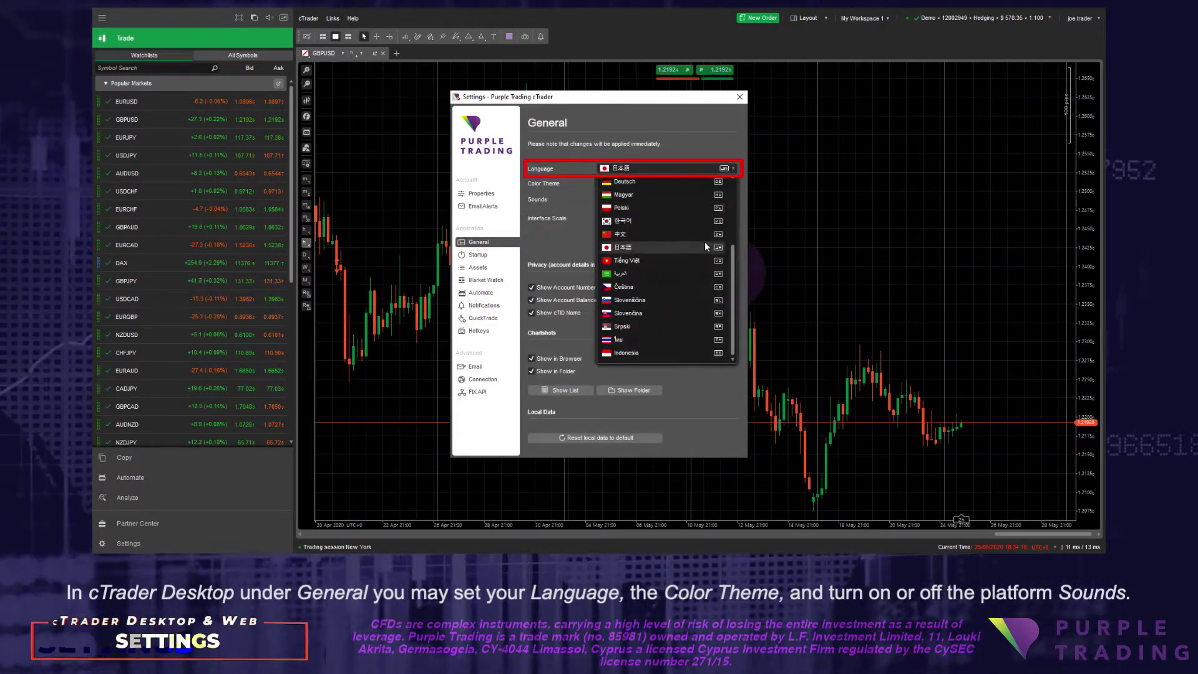
pyautogui.click(650, 180)
pyautogui.click(732, 183)
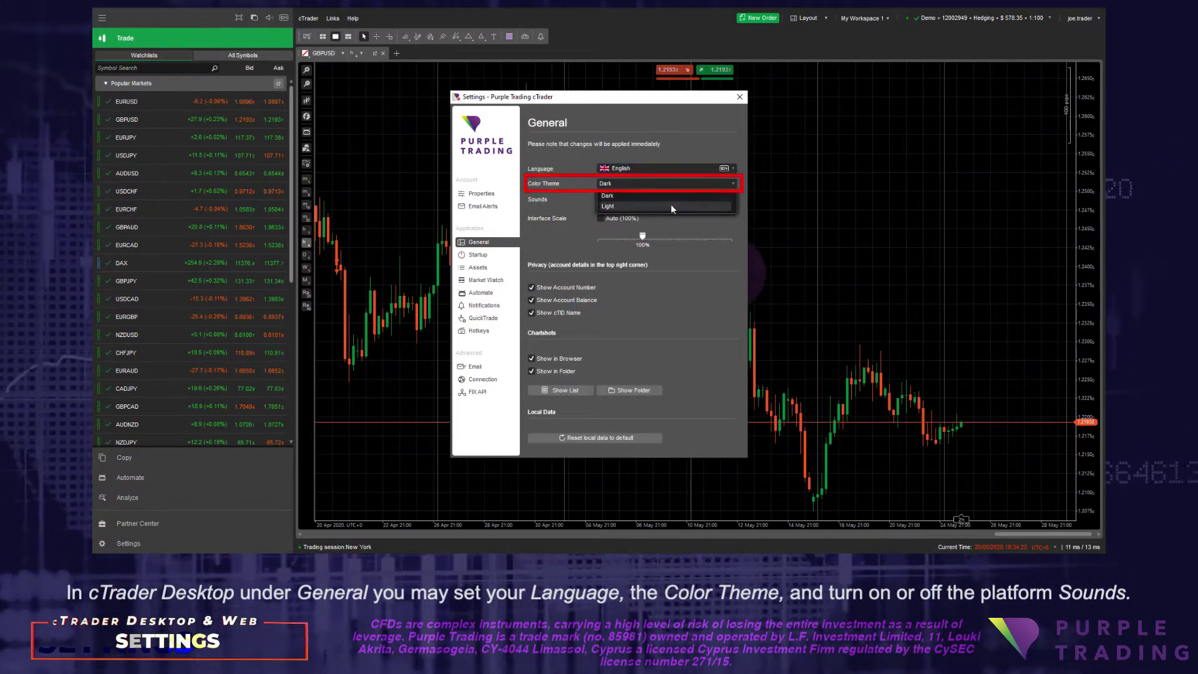
pyautogui.click(671, 206)
pyautogui.click(734, 184)
pyautogui.click(653, 194)
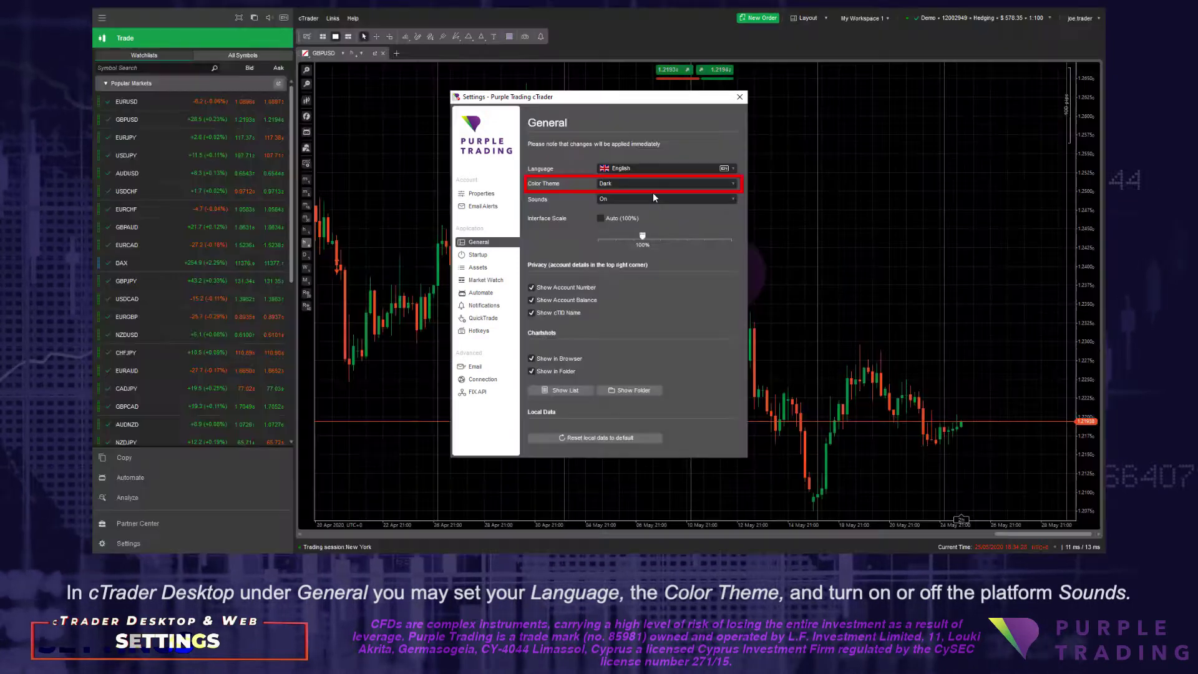
# Turn sounds off and back on, then adjust the Interface Scale slider.
pyautogui.click(732, 200)
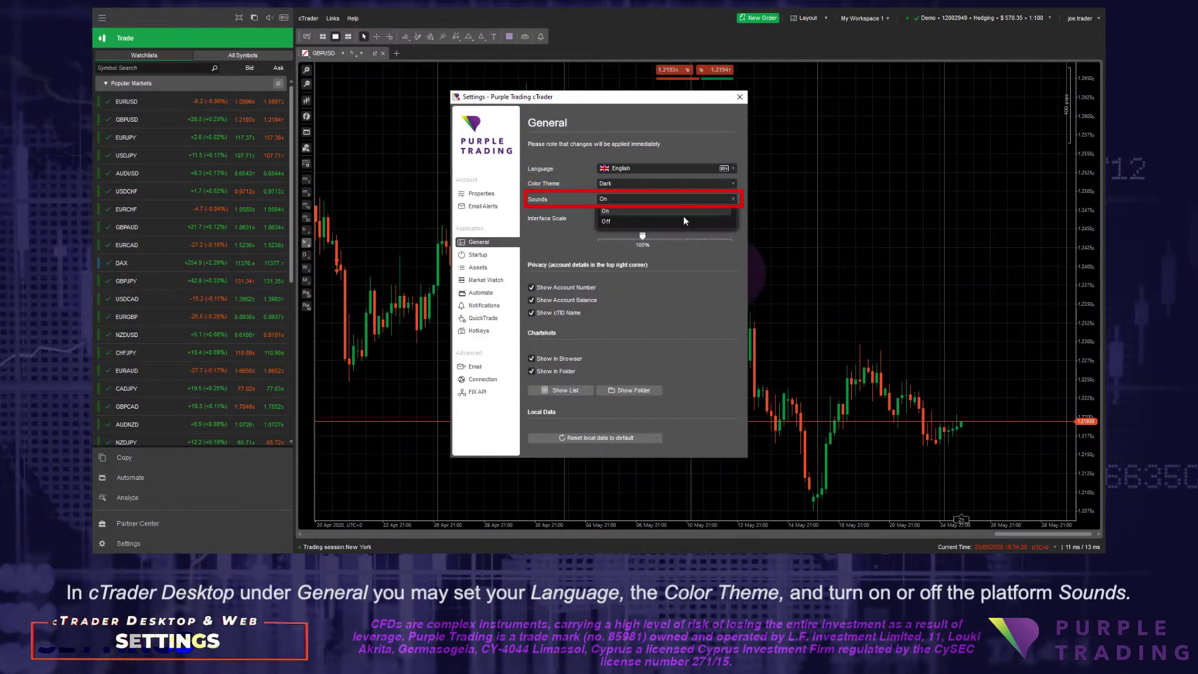
pyautogui.click(734, 199)
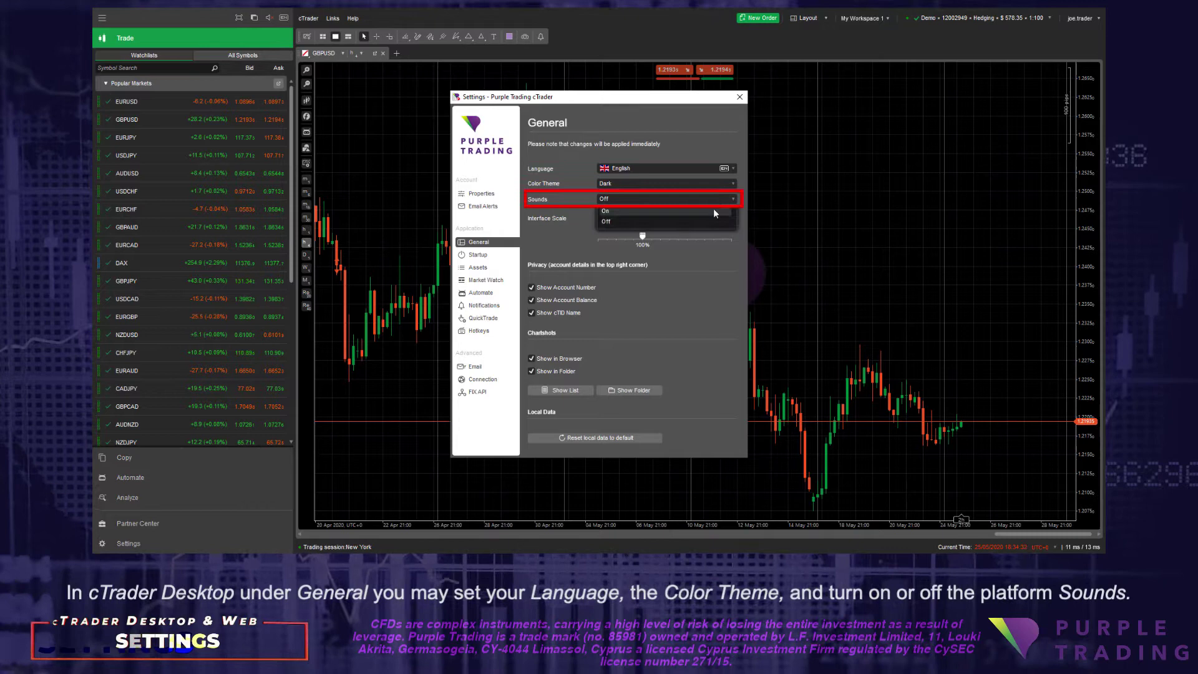
pyautogui.click(713, 210)
pyautogui.moveTo(643, 237); pyautogui.dragTo(577, 211)
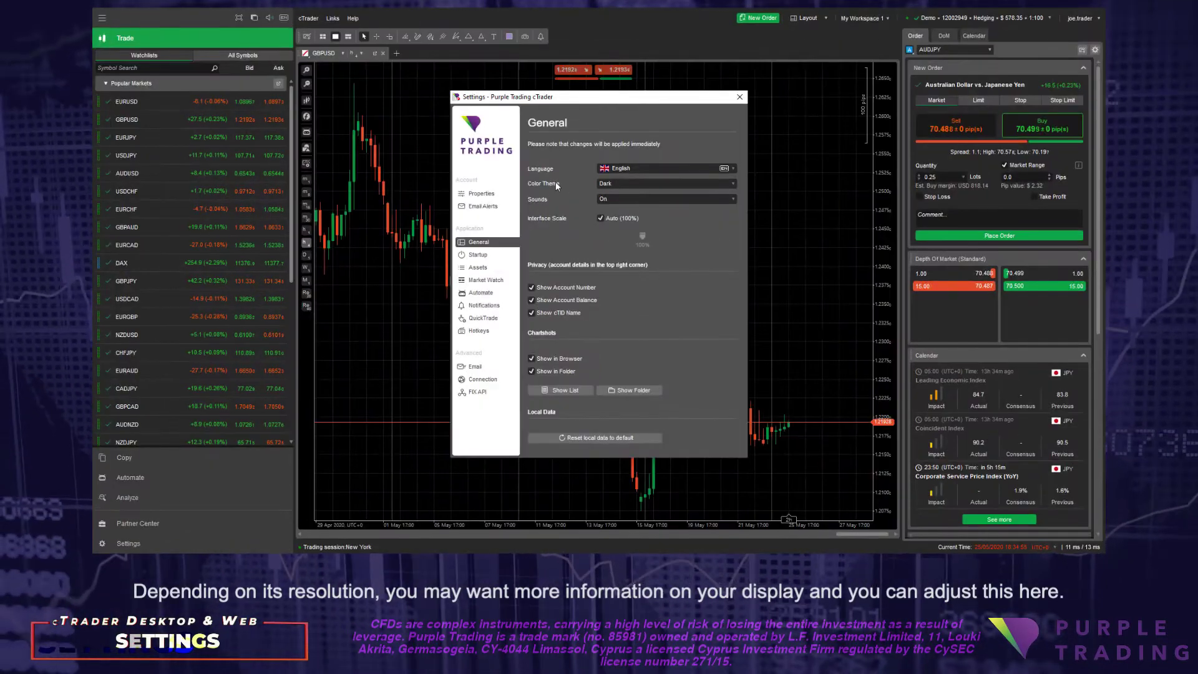
# Hide the account number, balance and cTID name from the top bar.
pyautogui.click(532, 288)
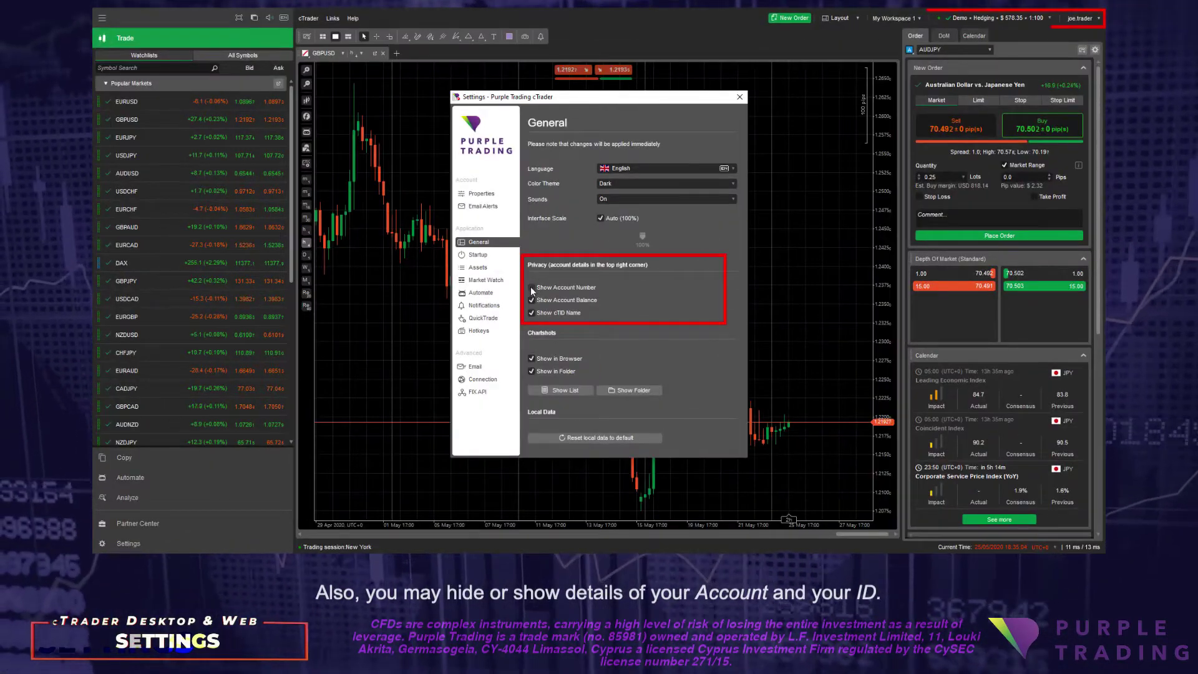
pyautogui.click(532, 301)
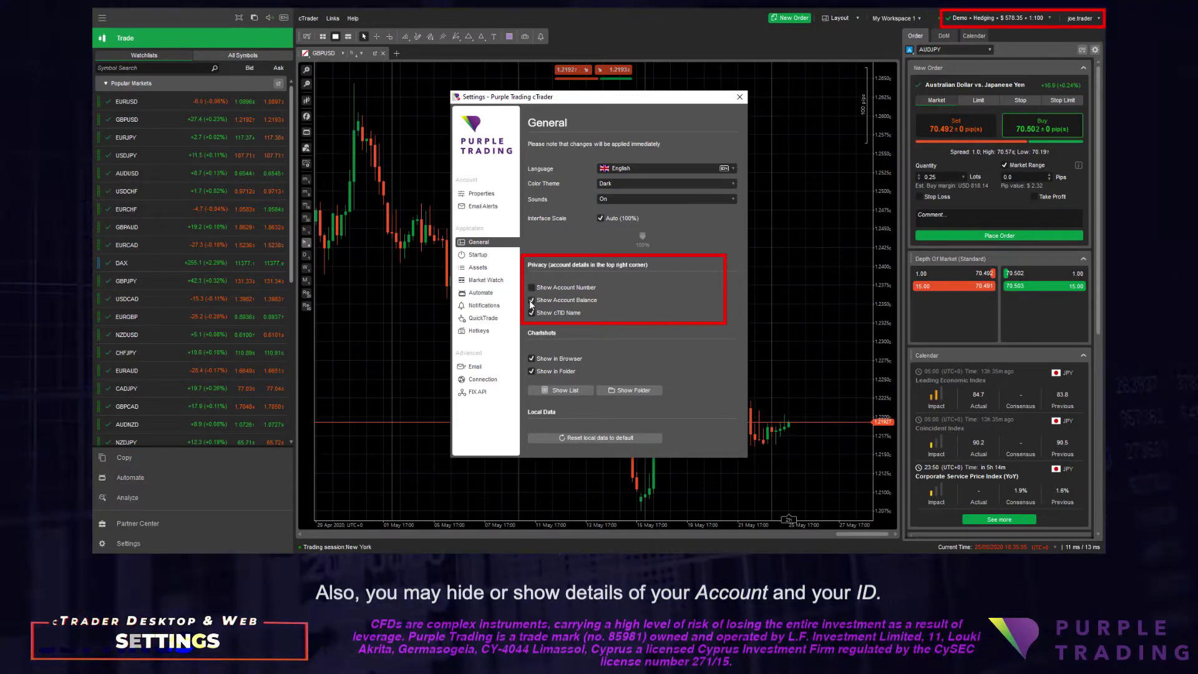
pyautogui.click(533, 313)
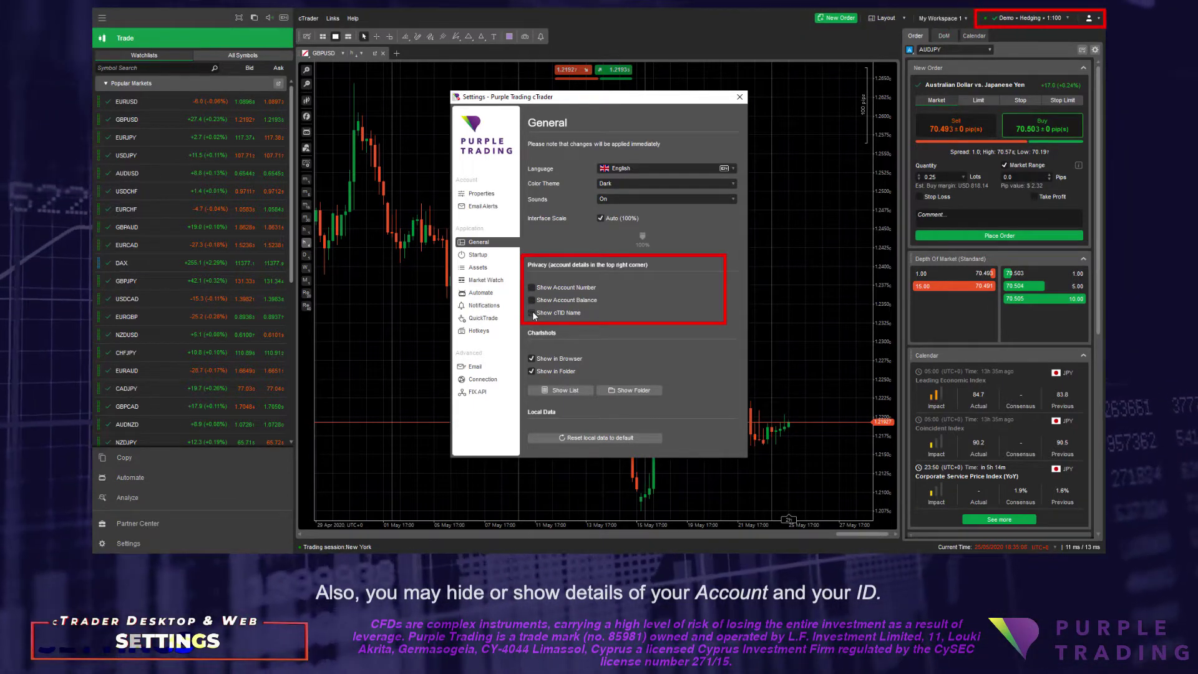
# Restore the cTID name, balance and account number, then set web font size to Large.
pyautogui.click(532, 313)
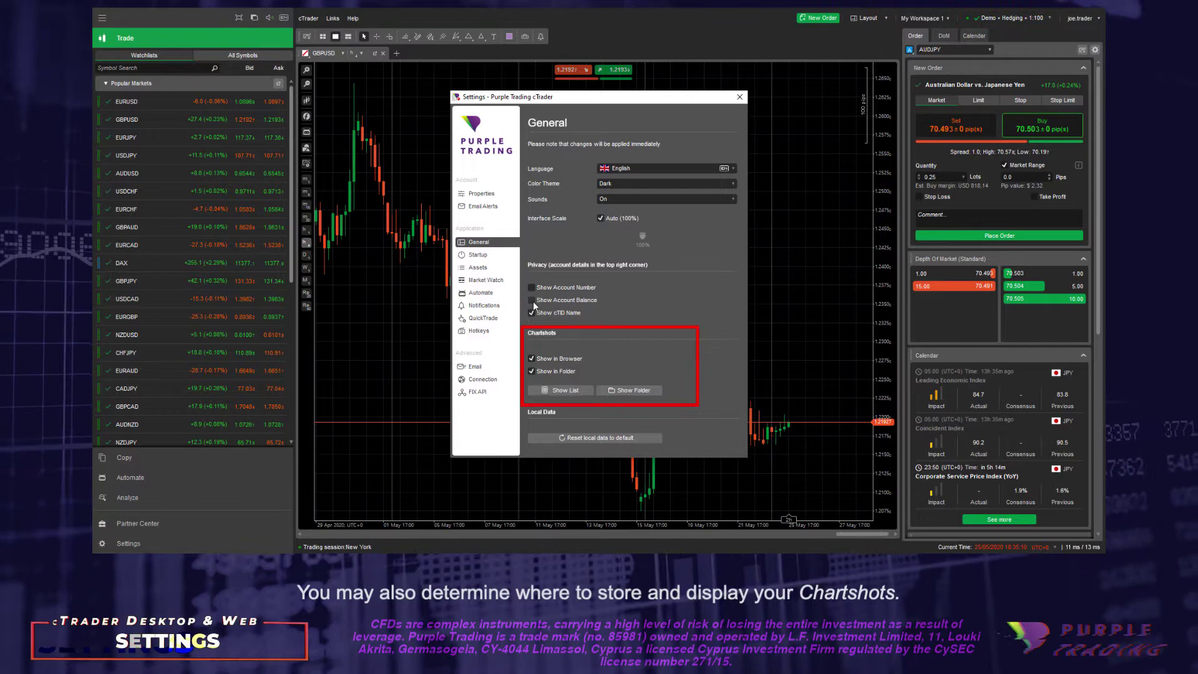
pyautogui.click(532, 301)
pyautogui.click(531, 288)
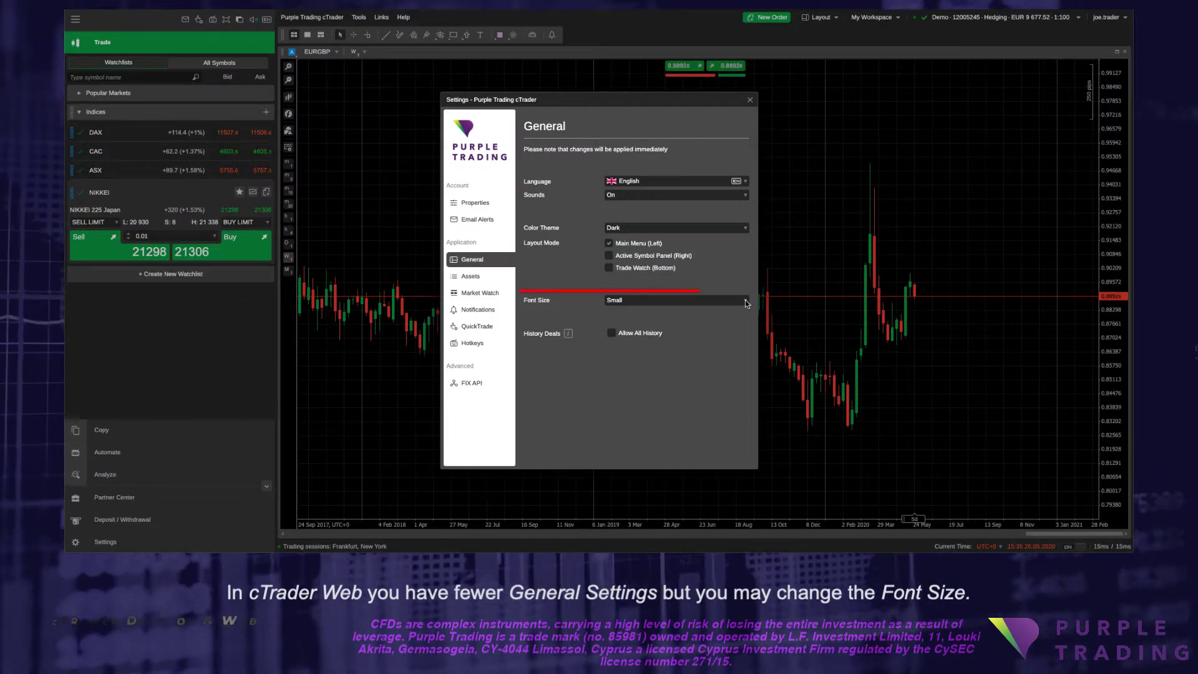
pyautogui.click(745, 300)
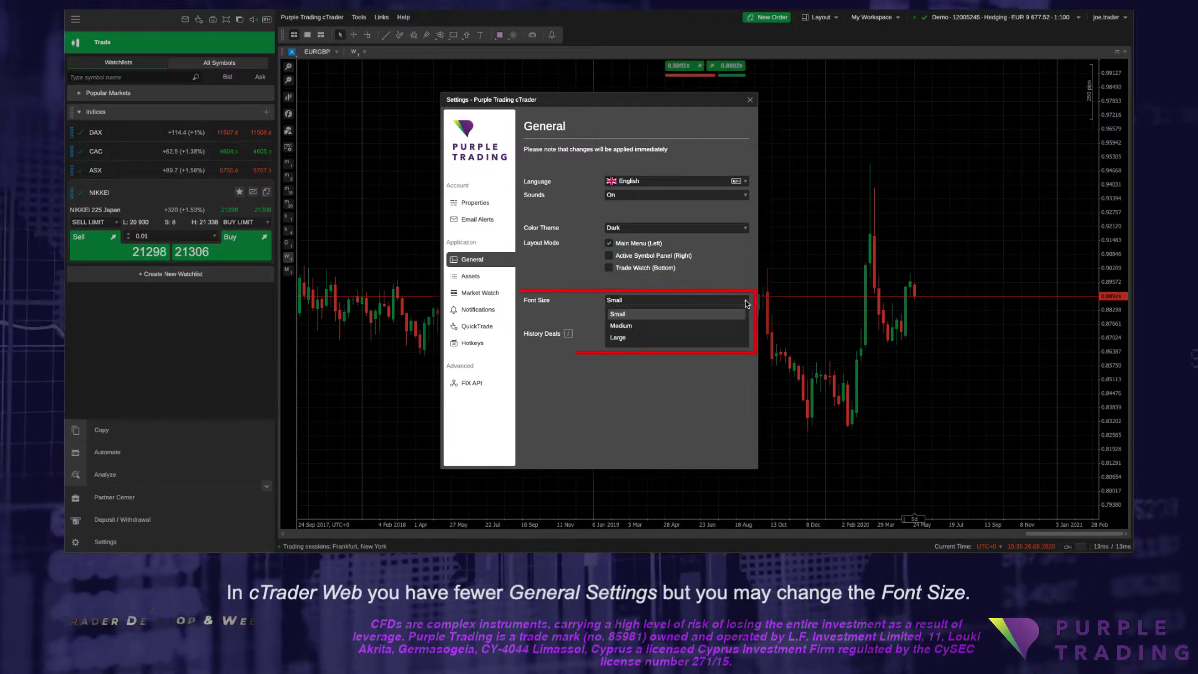
pyautogui.click(618, 338)
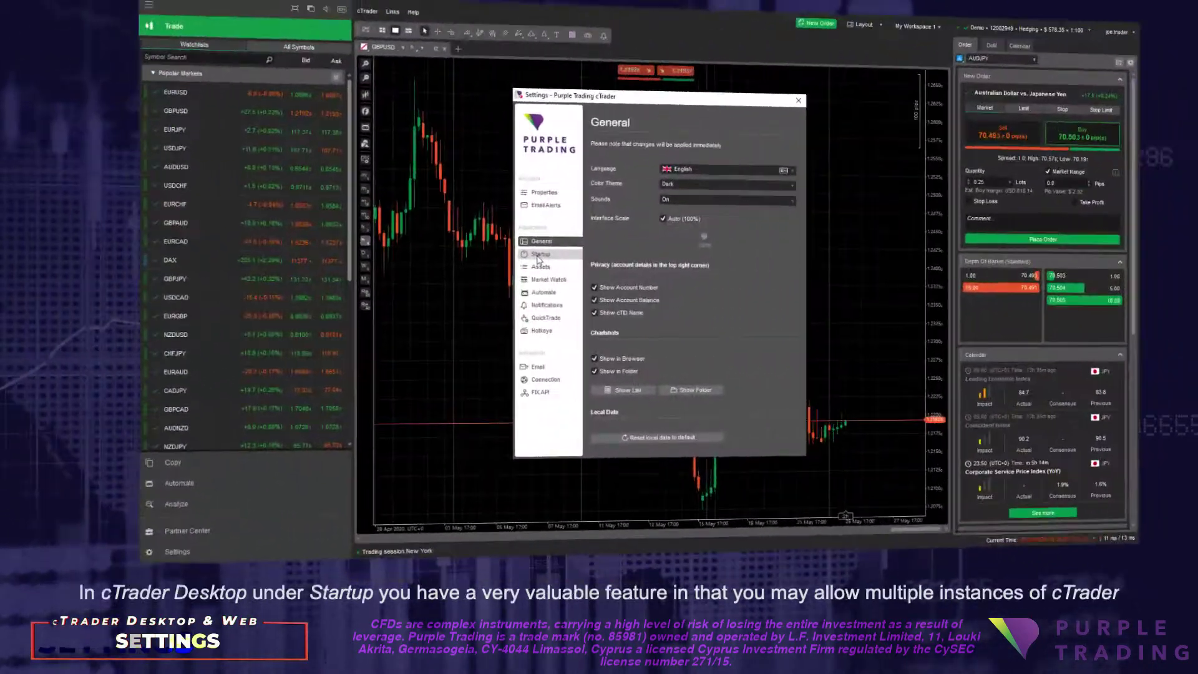
# Create a startup profile named 'Profile 2', then set launch mode back to Multiple instances.
pyautogui.click(477, 256)
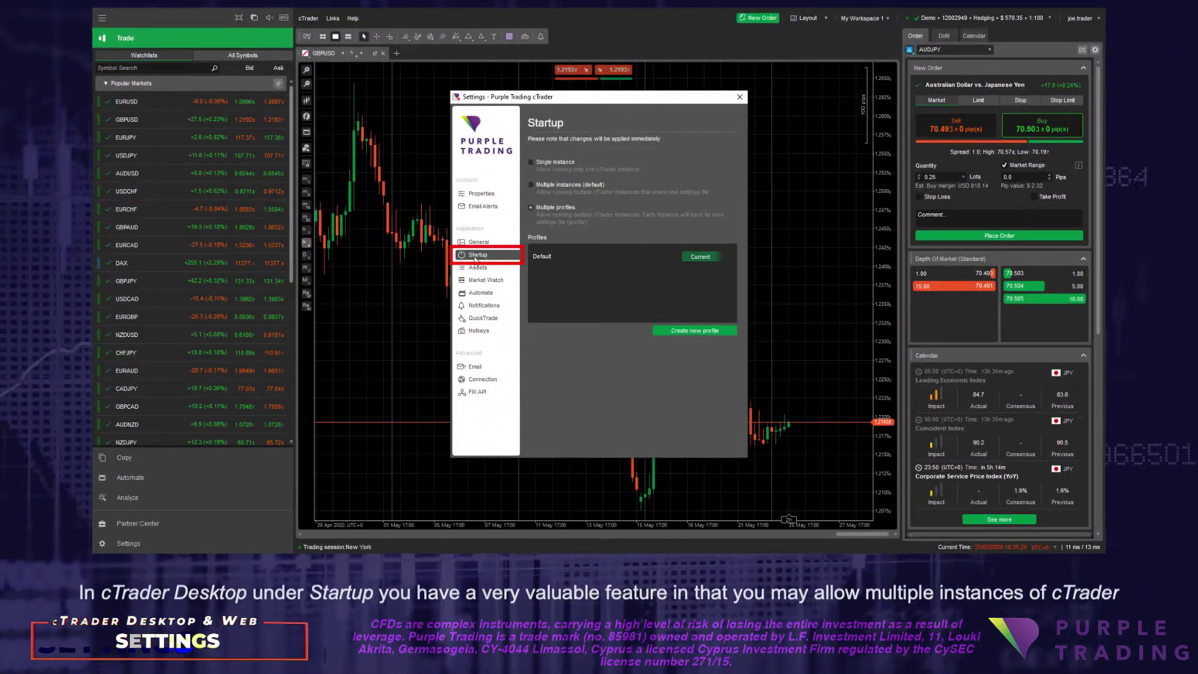
pyautogui.click(532, 162)
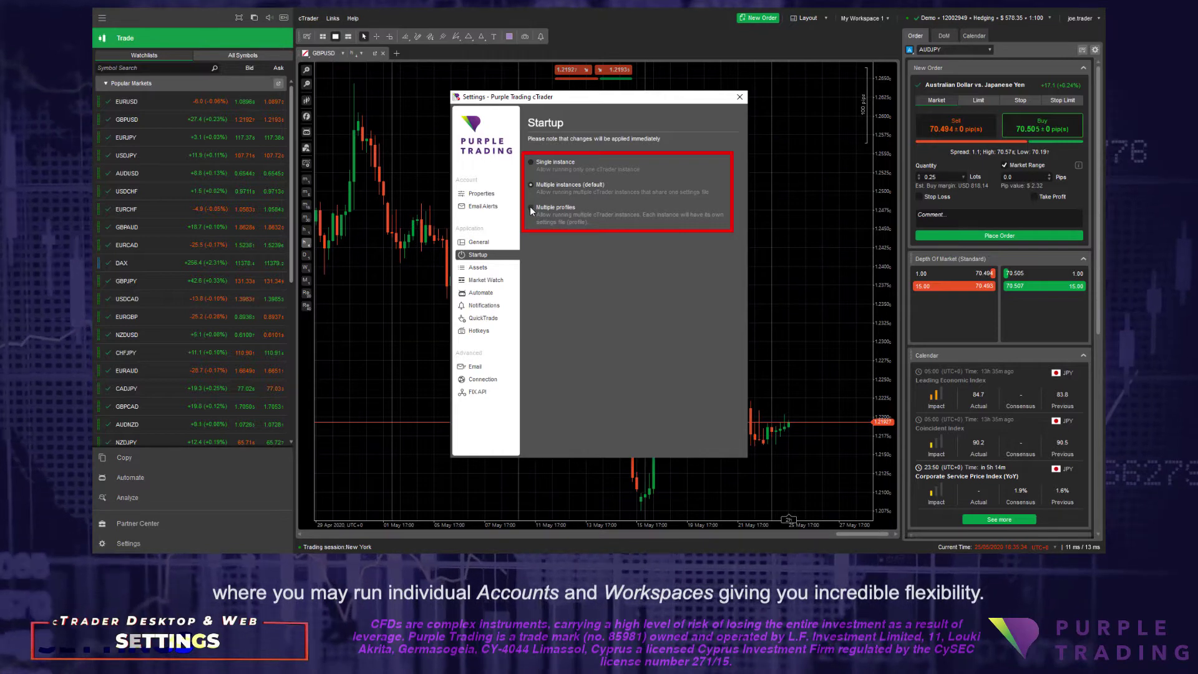
pyautogui.click(531, 208)
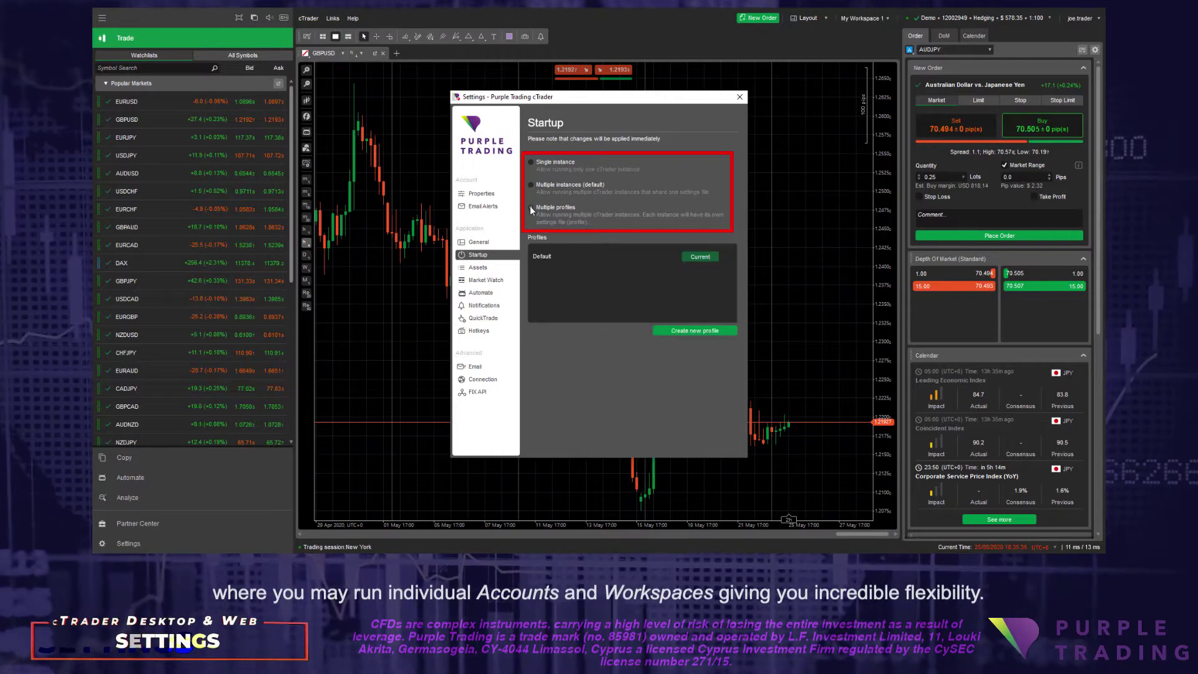
pyautogui.click(714, 332)
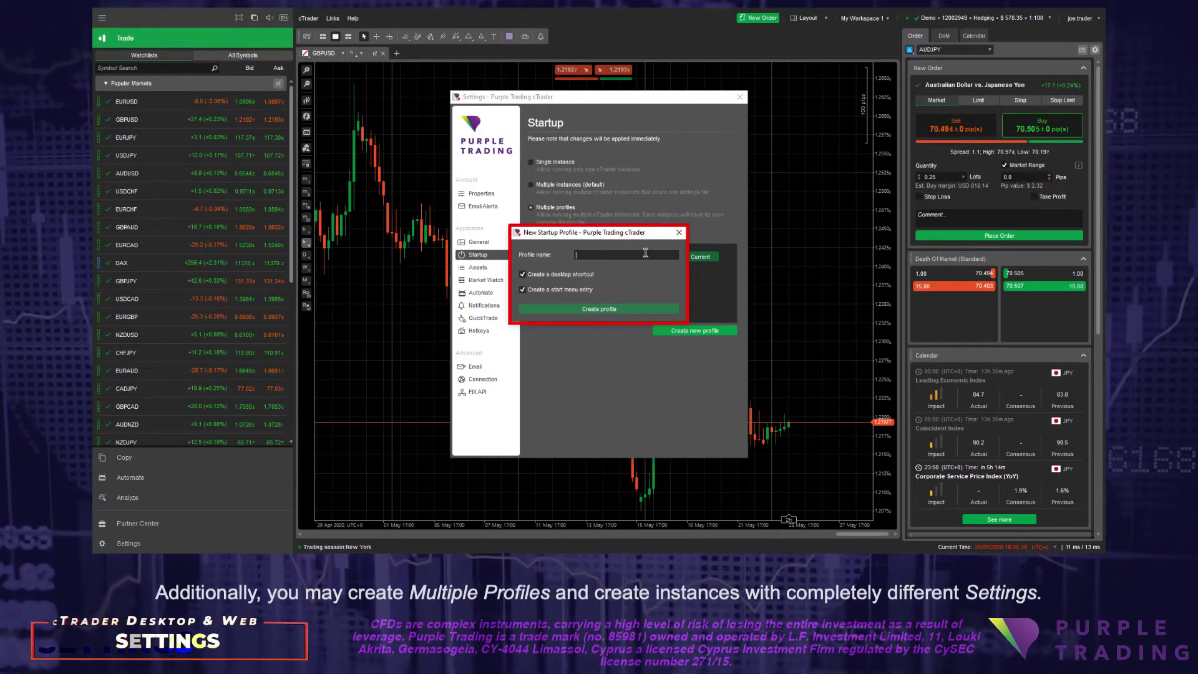
pyautogui.write('Profile 2')
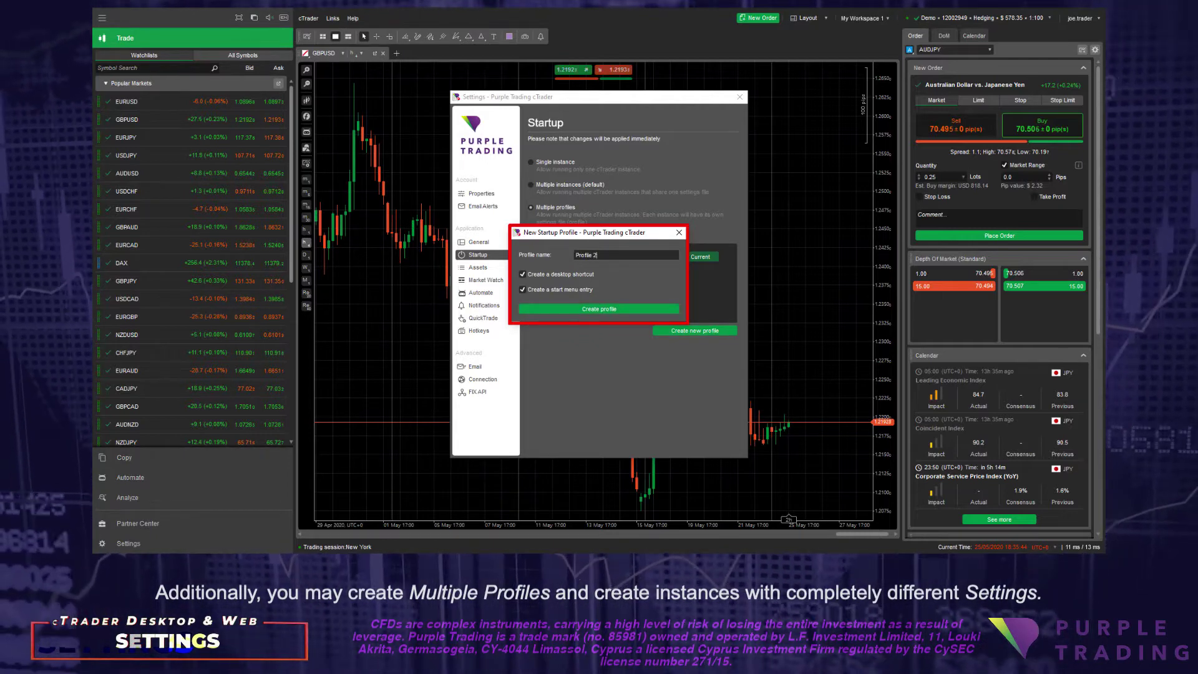
pyautogui.click(626, 309)
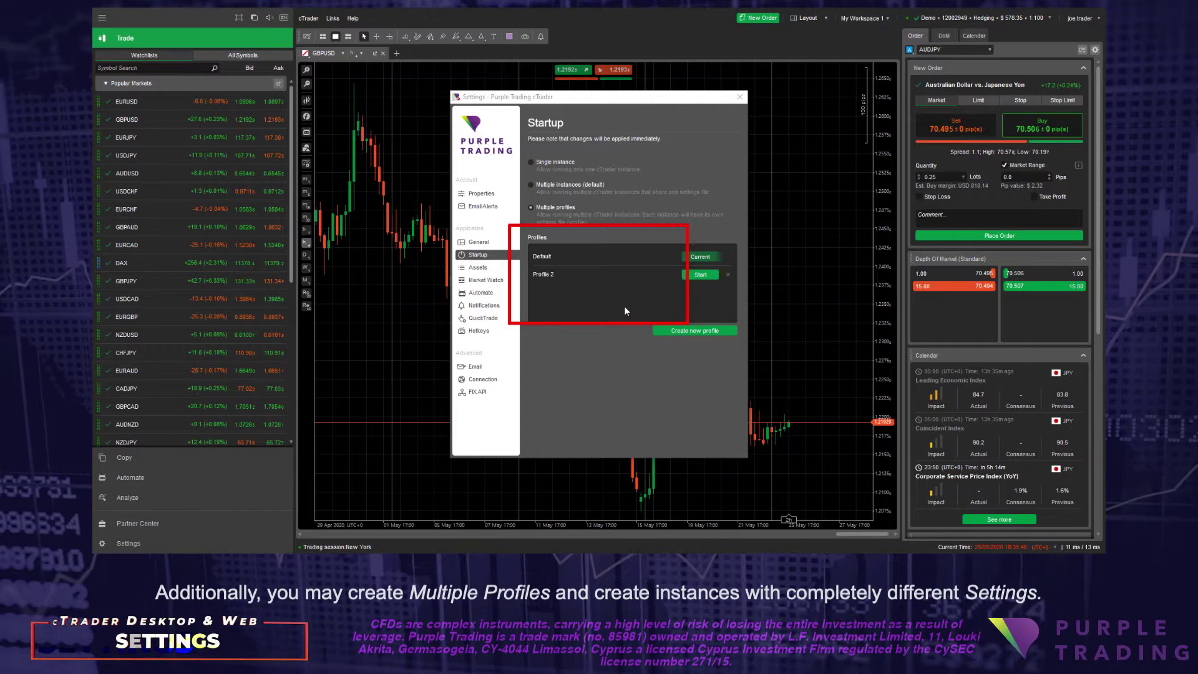
pyautogui.click(532, 185)
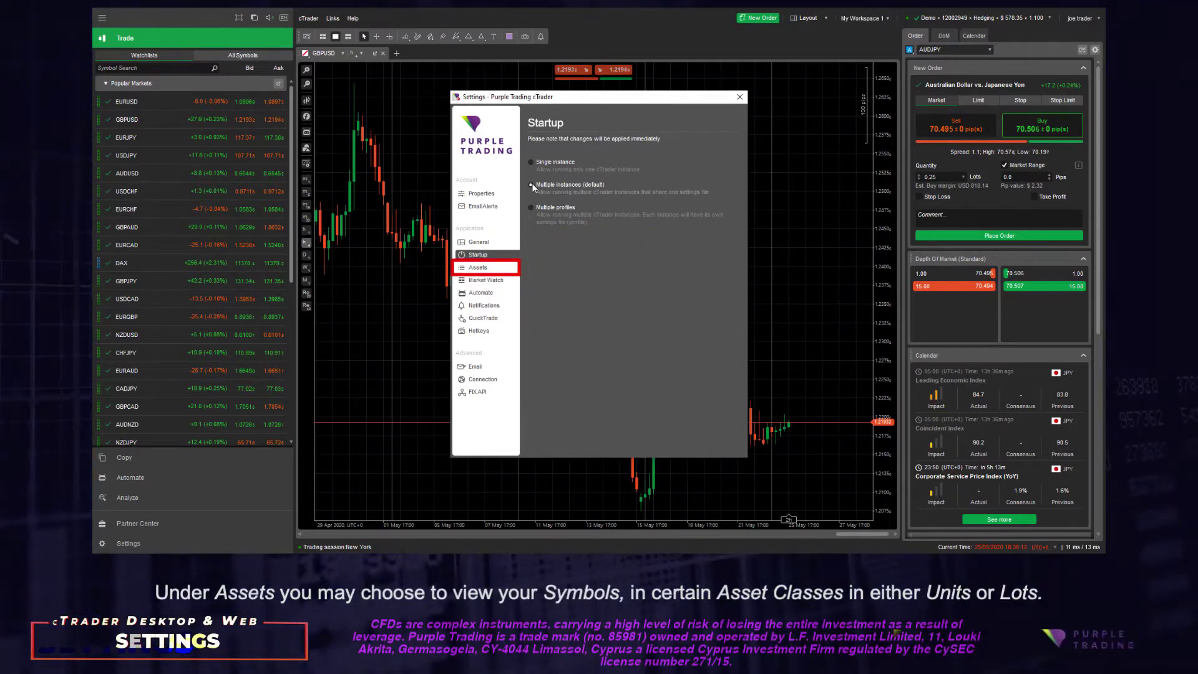
# Show Forex (Spot) volumes in Units under Assets, then go to Market Watch settings.
pyautogui.click(476, 268)
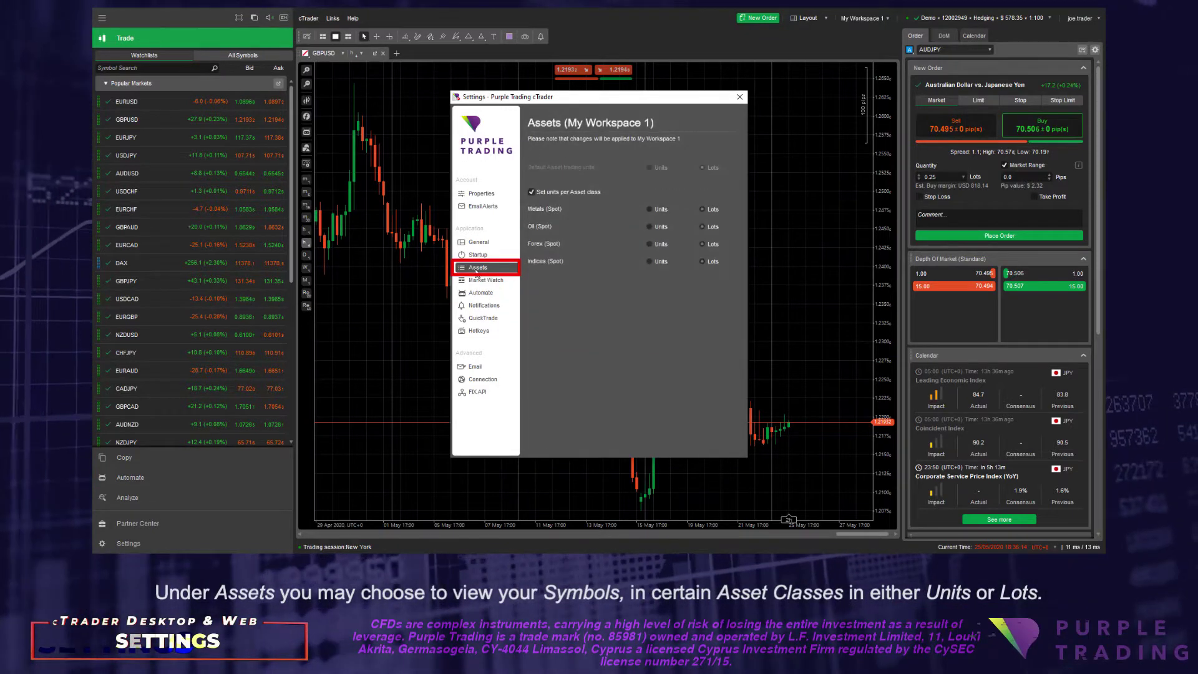
pyautogui.click(650, 245)
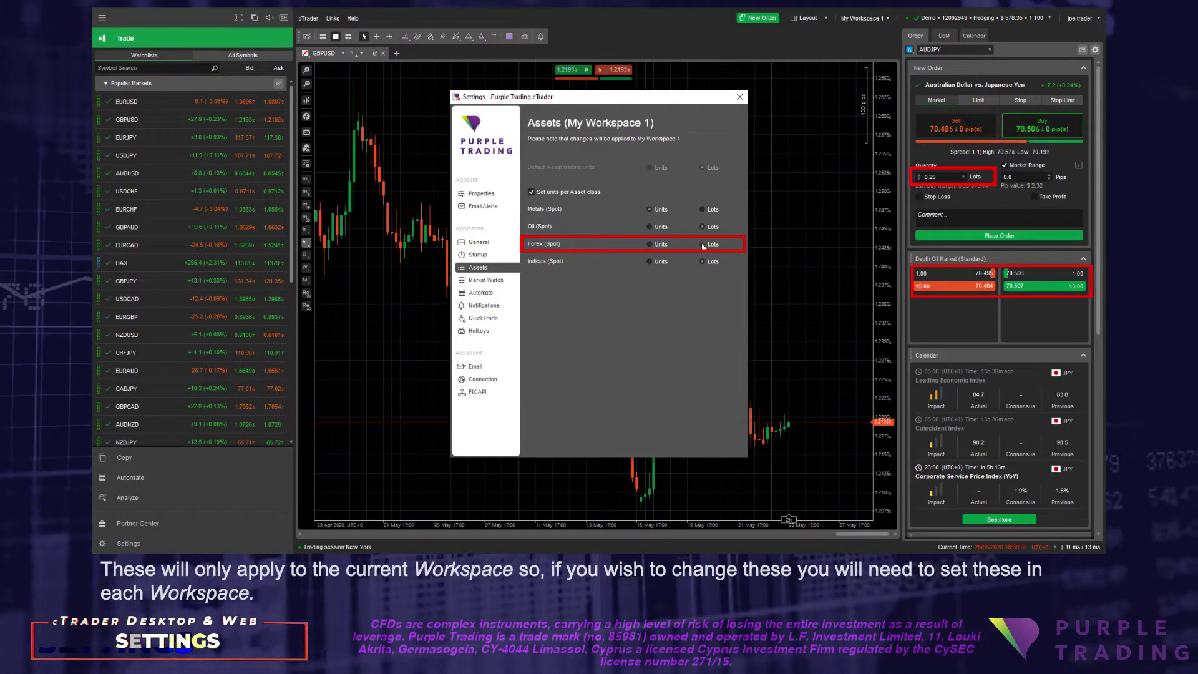
pyautogui.click(486, 280)
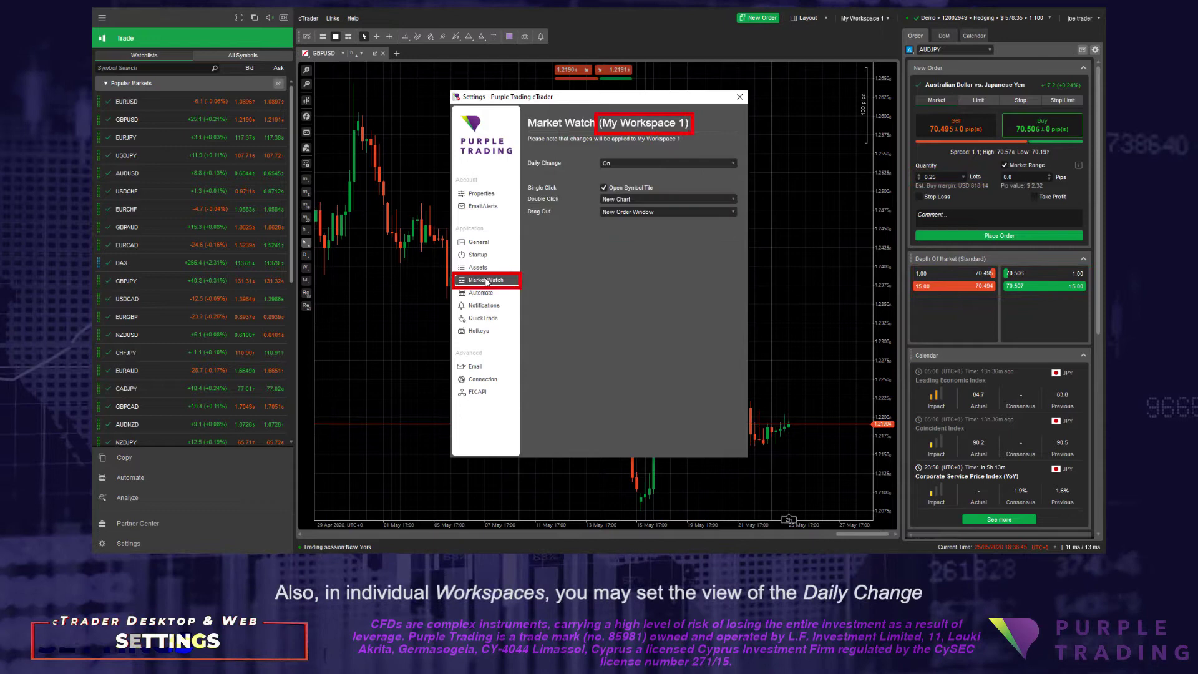
# Switch the watchlist's Daily Change off, then back On.
pyautogui.click(732, 163)
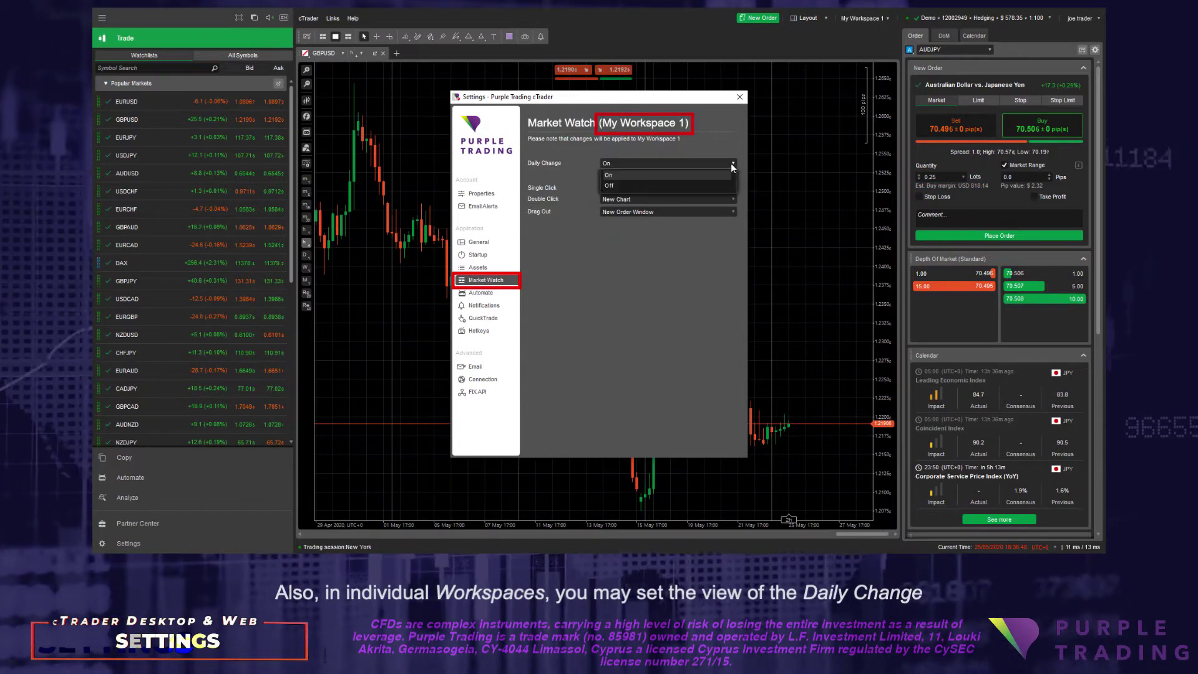
pyautogui.click(650, 186)
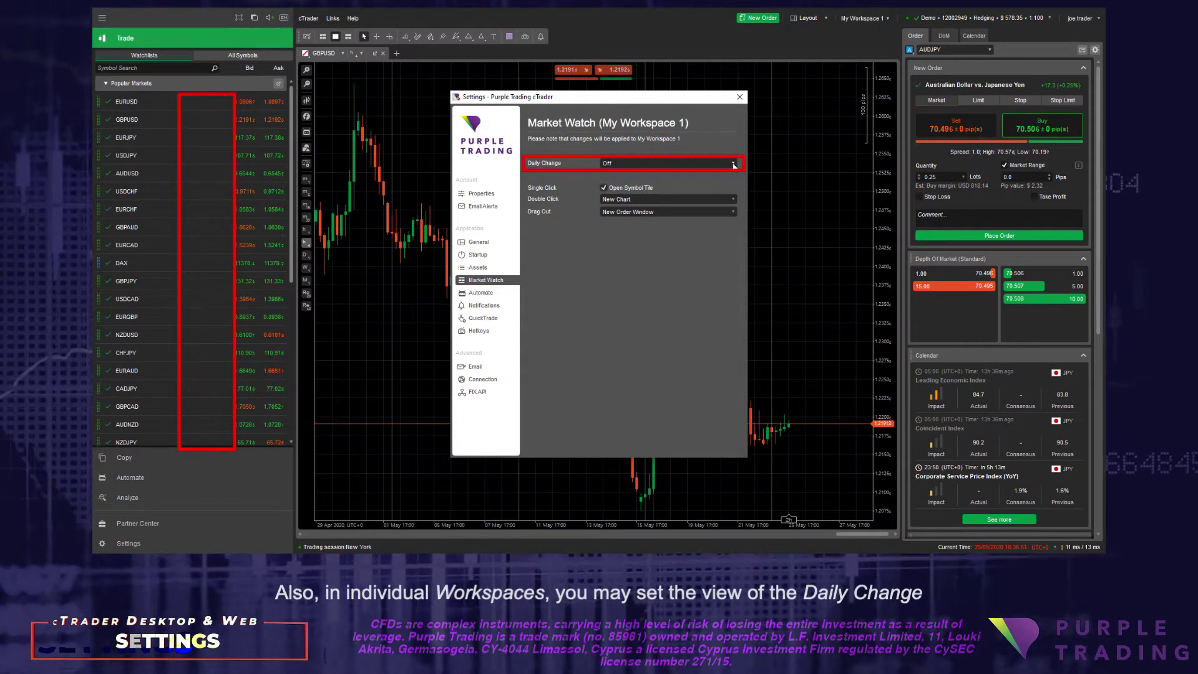
pyautogui.click(735, 164)
pyautogui.click(654, 172)
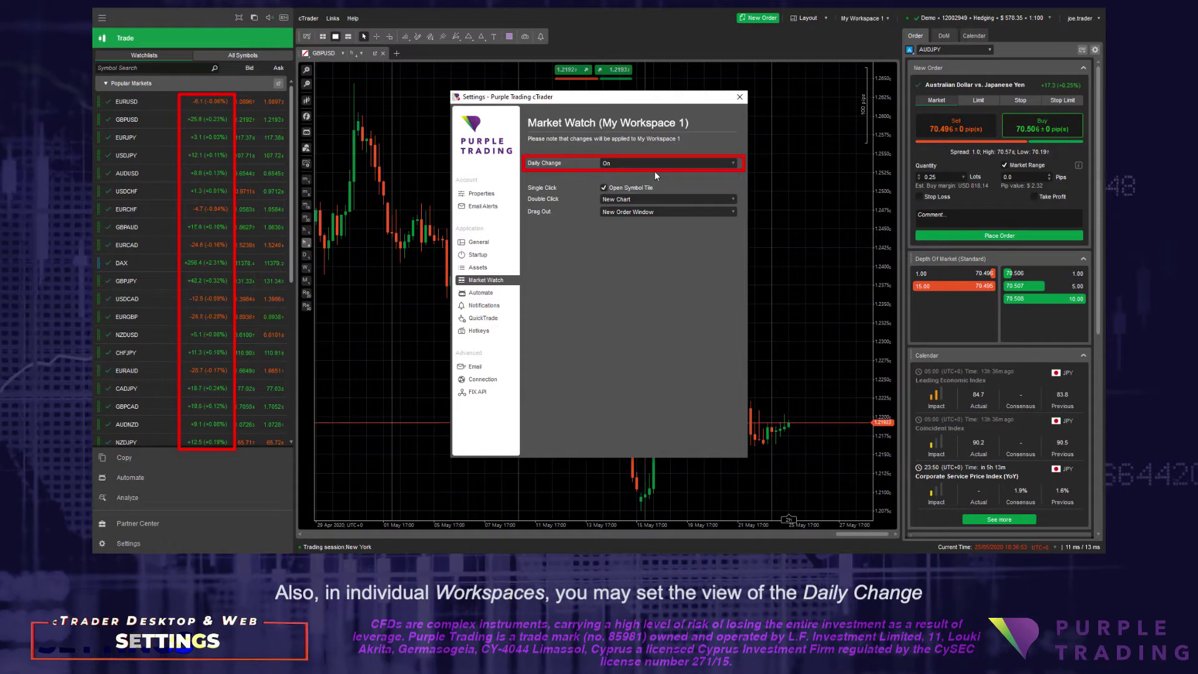
# Test the AUDUSD tile, keep New Chart on double-click, and open then close a EURCHF chart.
pyautogui.click(144, 172)
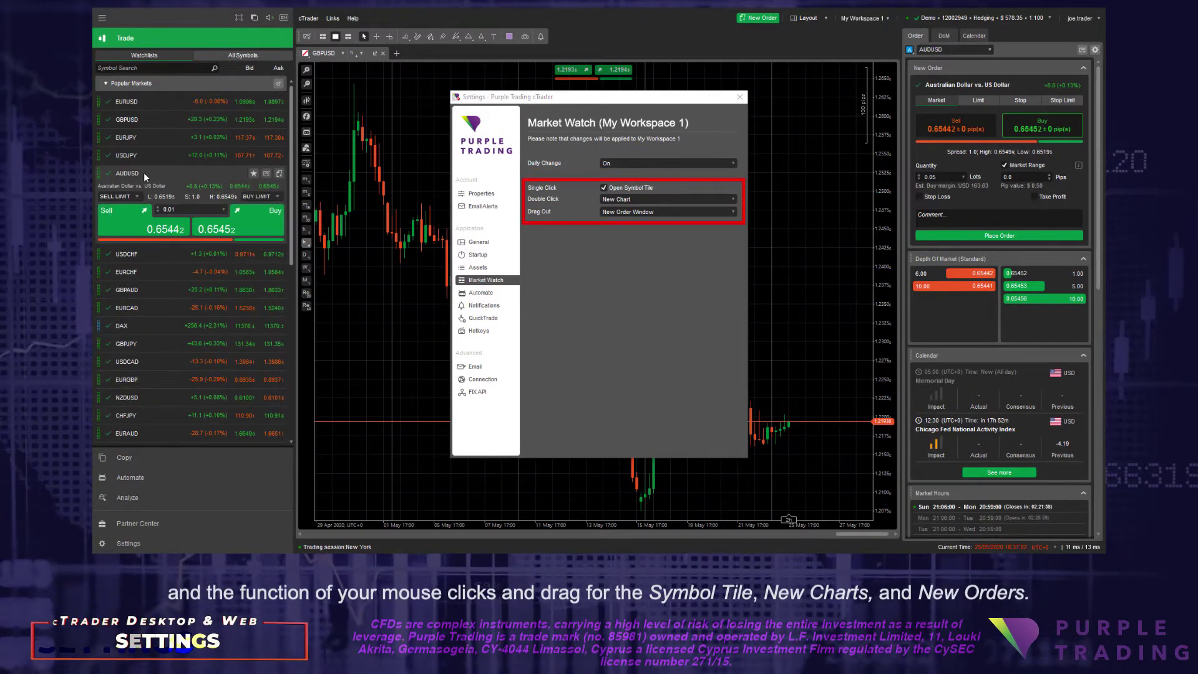
pyautogui.click(143, 173)
pyautogui.click(733, 200)
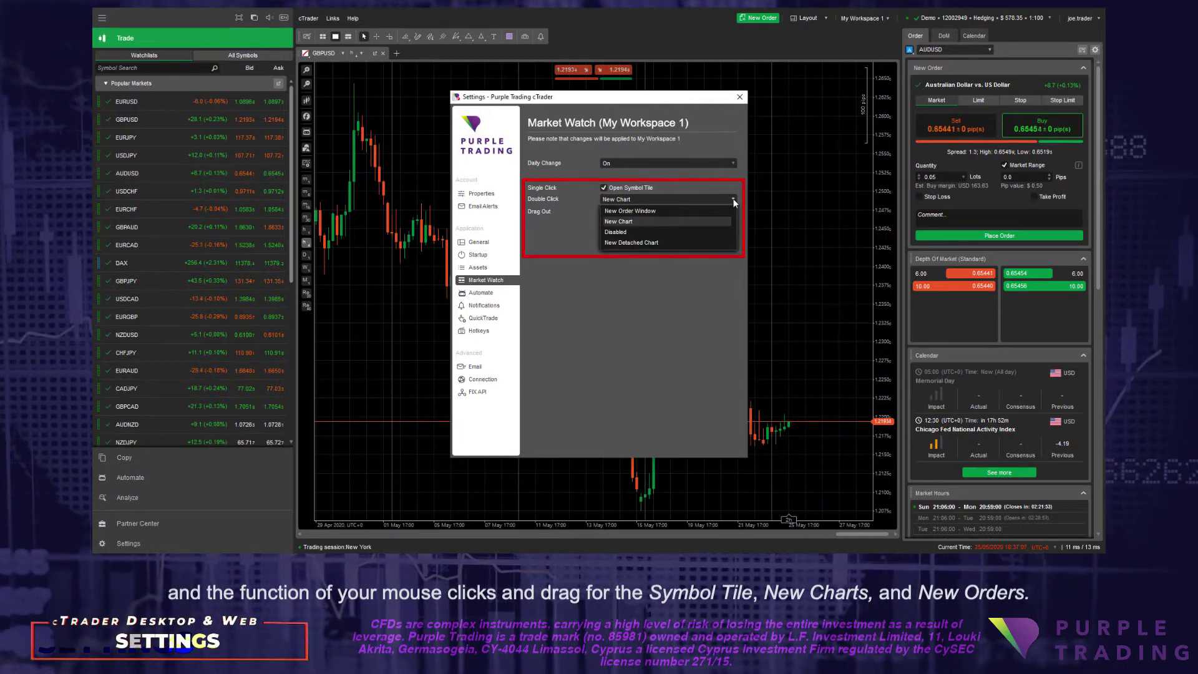
pyautogui.click(130, 209)
pyautogui.doubleClick(130, 208)
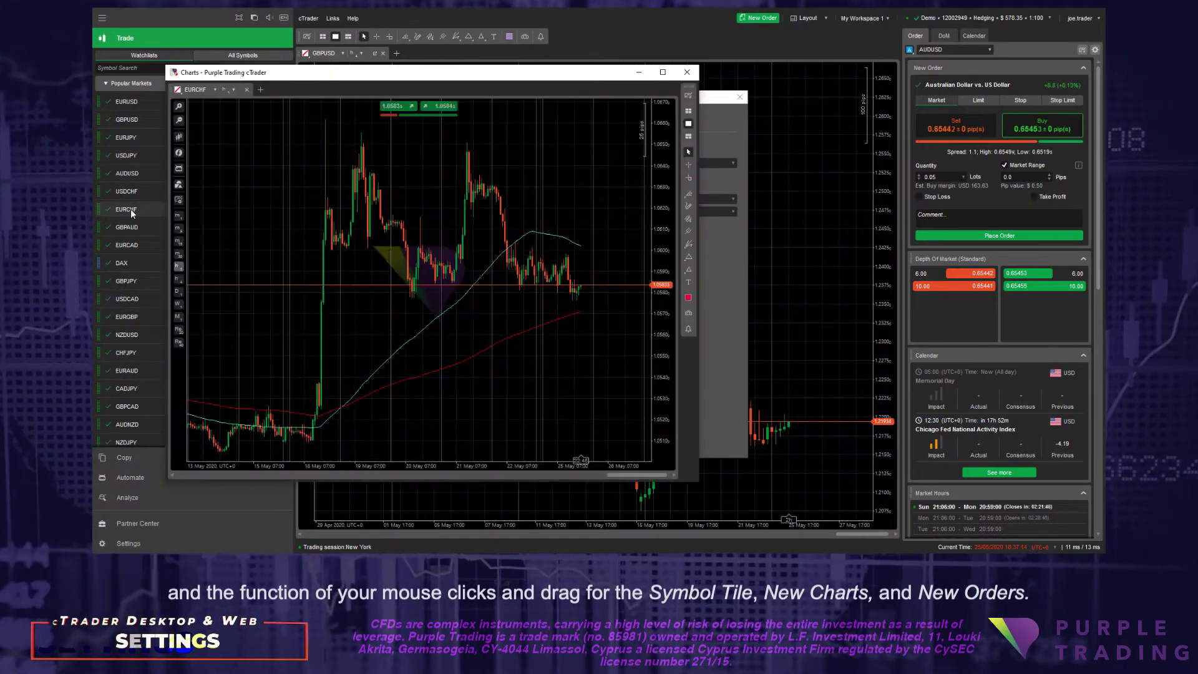
pyautogui.click(687, 72)
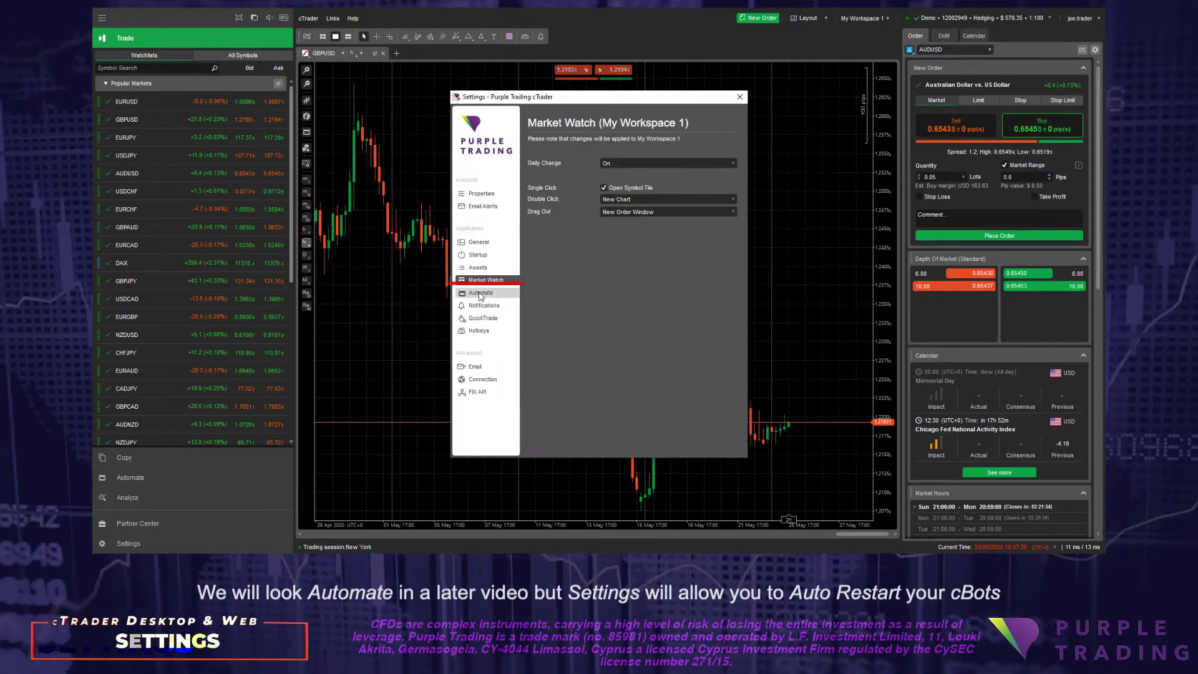
# Toggle Auto Format Code off and on under Automate, then check the Notifications display options.
pyautogui.click(481, 293)
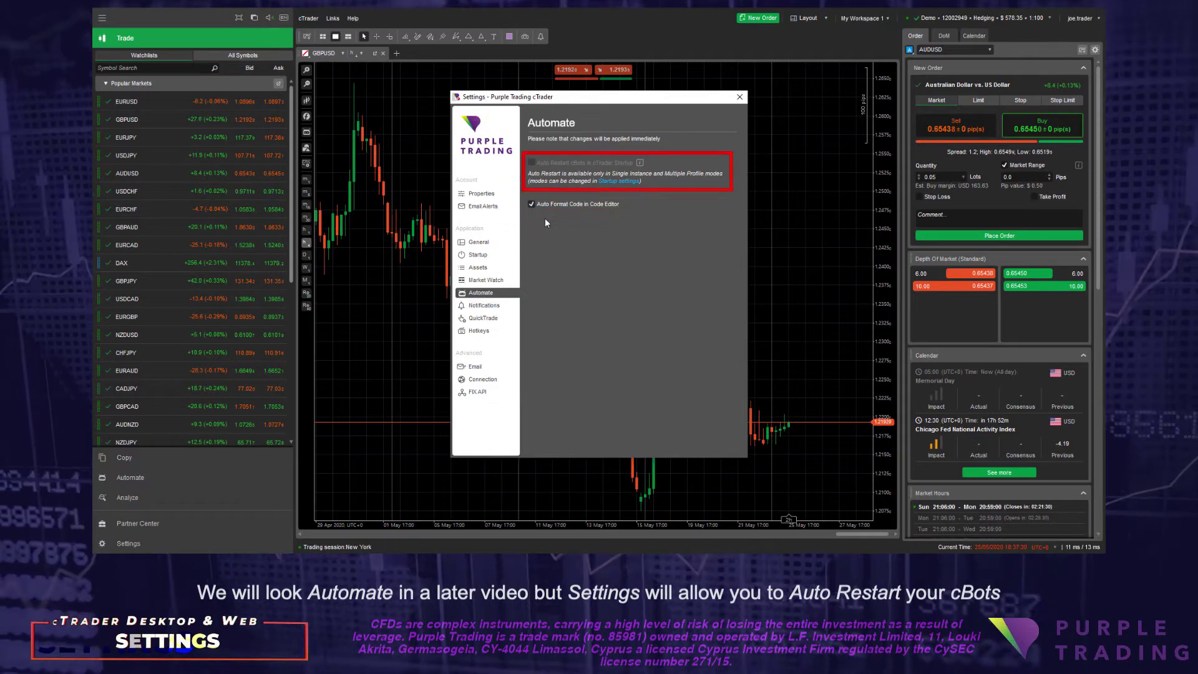
pyautogui.click(531, 205)
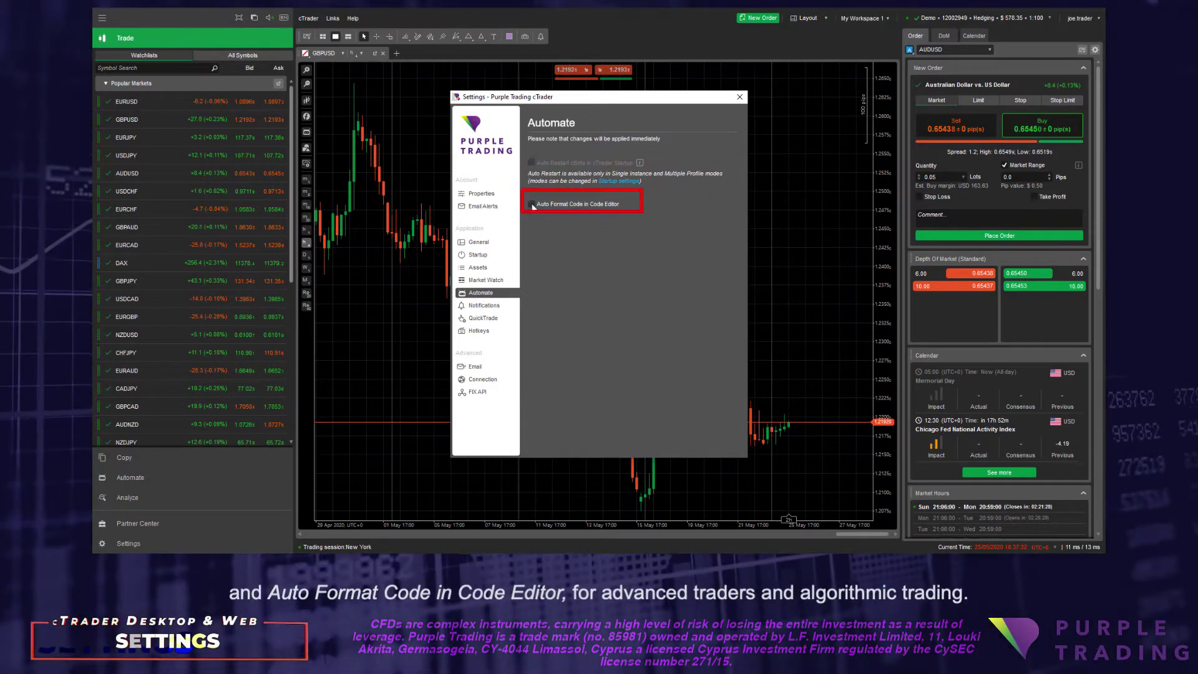
pyautogui.click(532, 205)
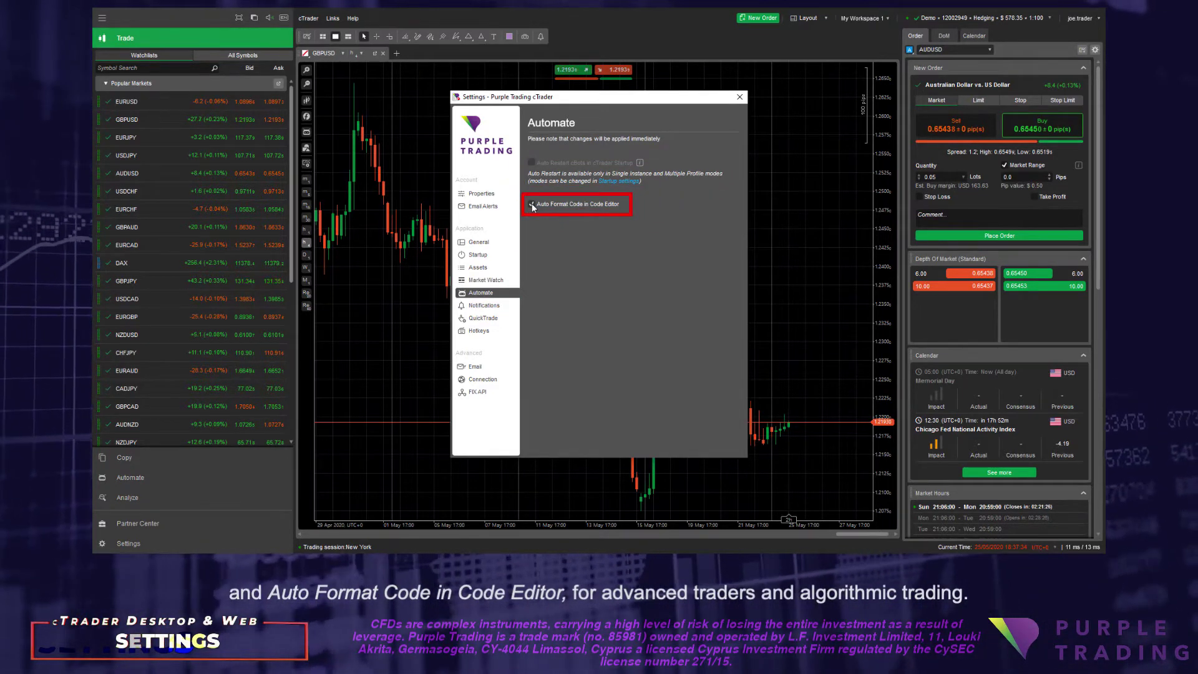
pyautogui.click(492, 306)
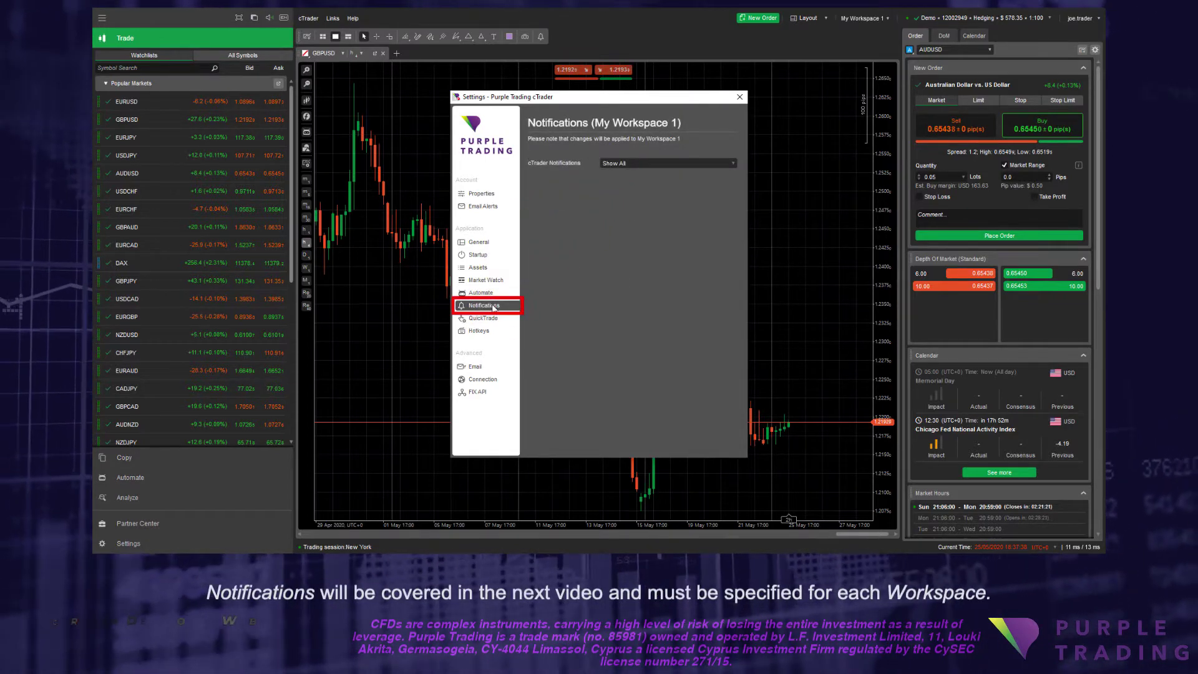
pyautogui.click(733, 164)
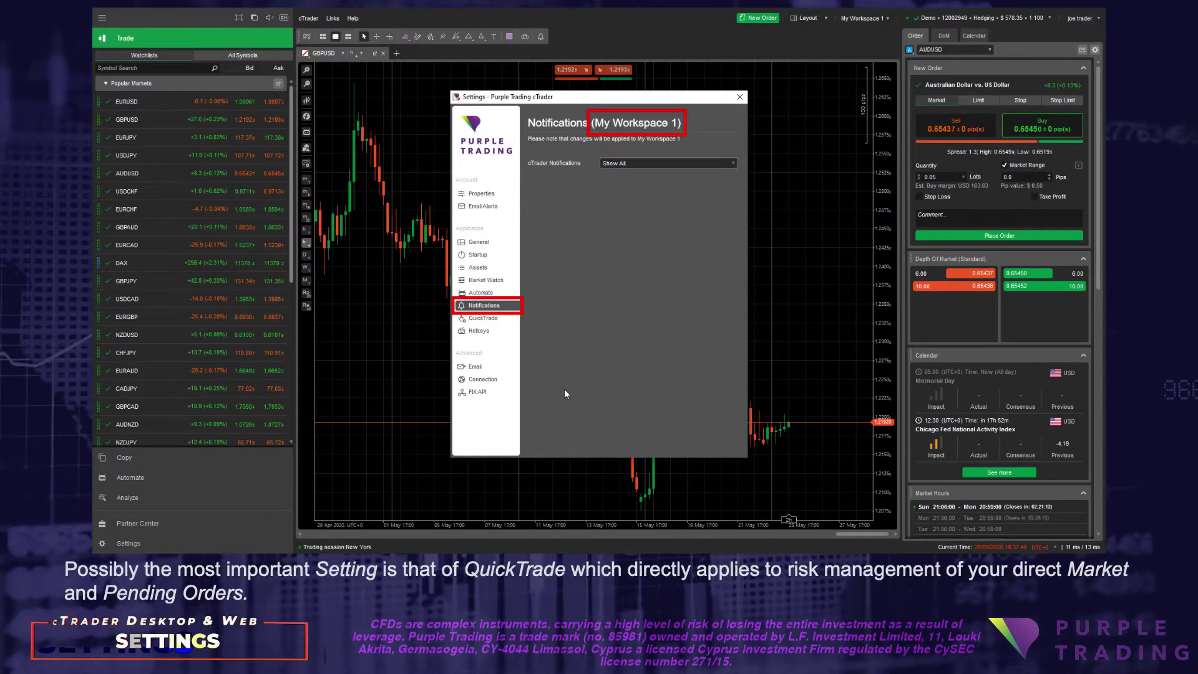
# Sell 0.01 lots of GBPUSD with single-click QuickTrade, then again in double-click mode.
pyautogui.click(494, 320)
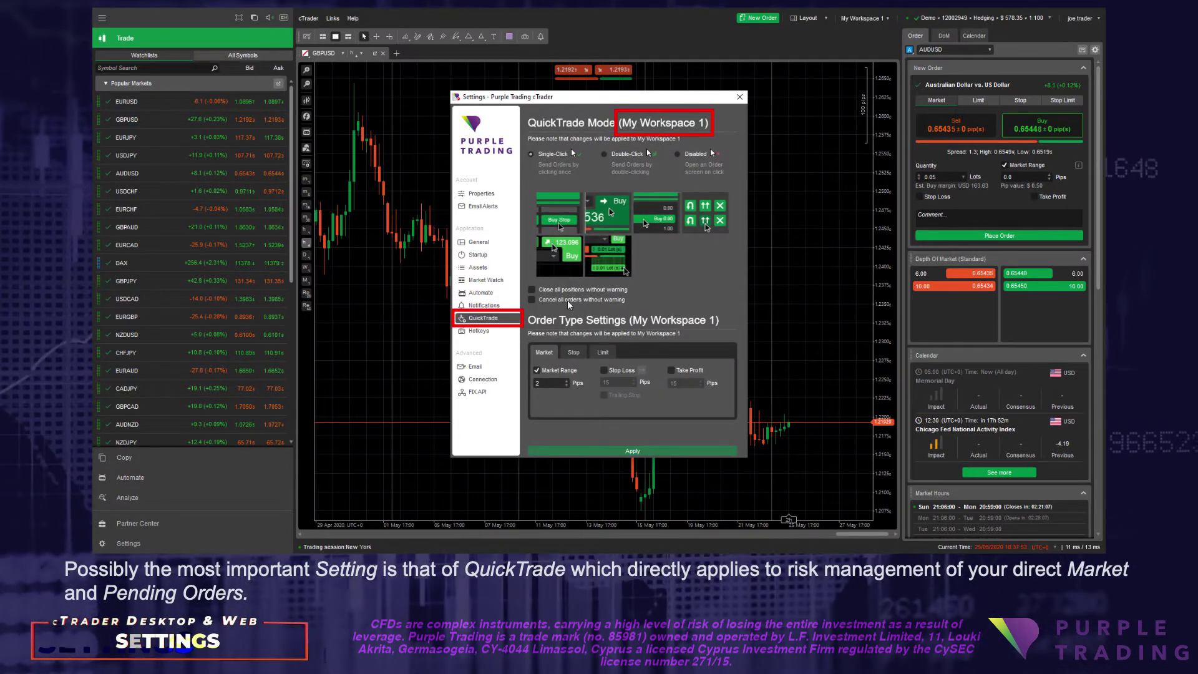
pyautogui.moveTo(627, 99); pyautogui.dragTo(879, 96)
pyautogui.moveTo(575, 74)
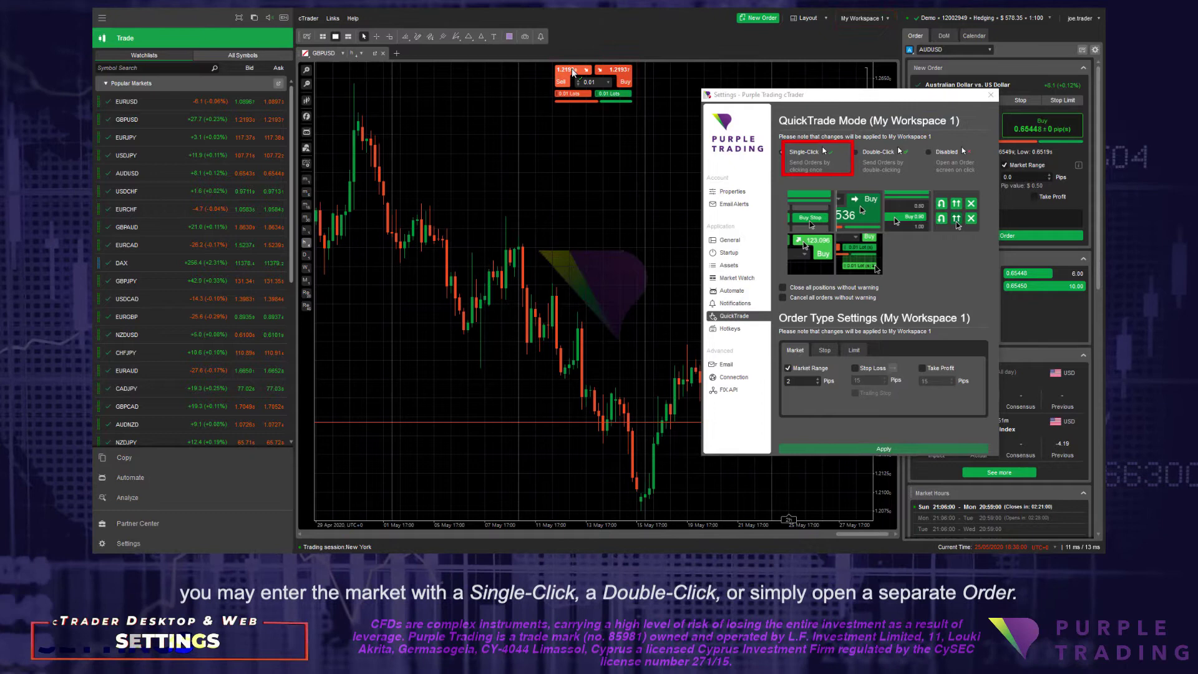
pyautogui.click(573, 72)
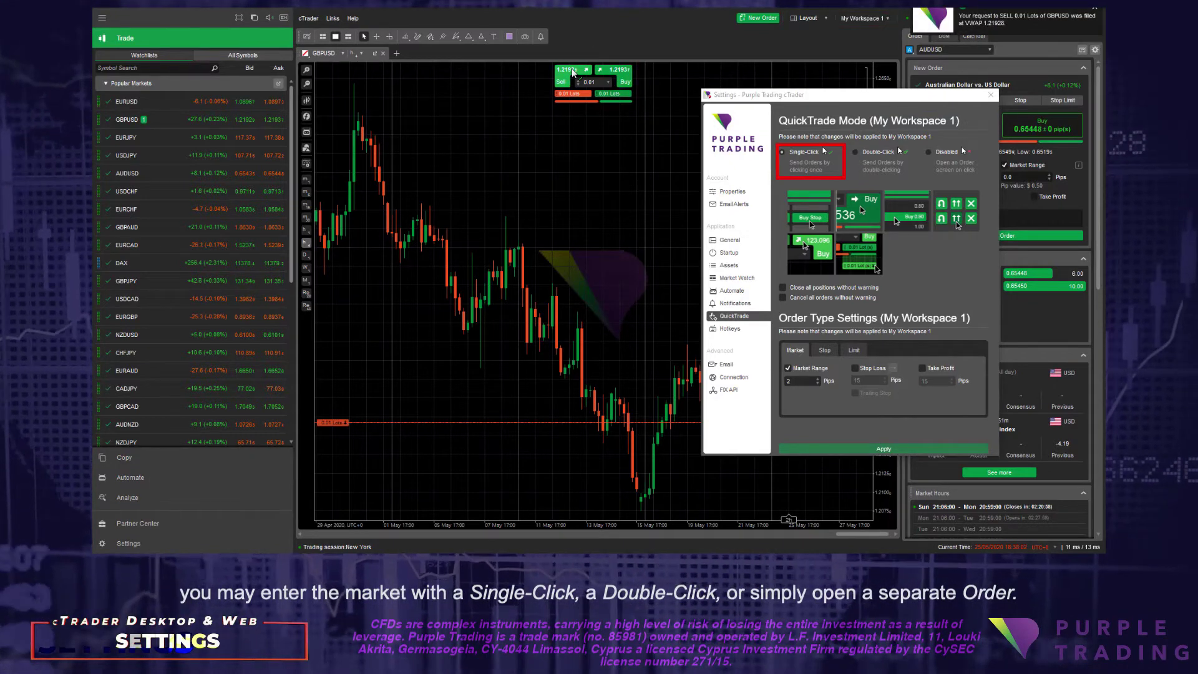
pyautogui.click(856, 153)
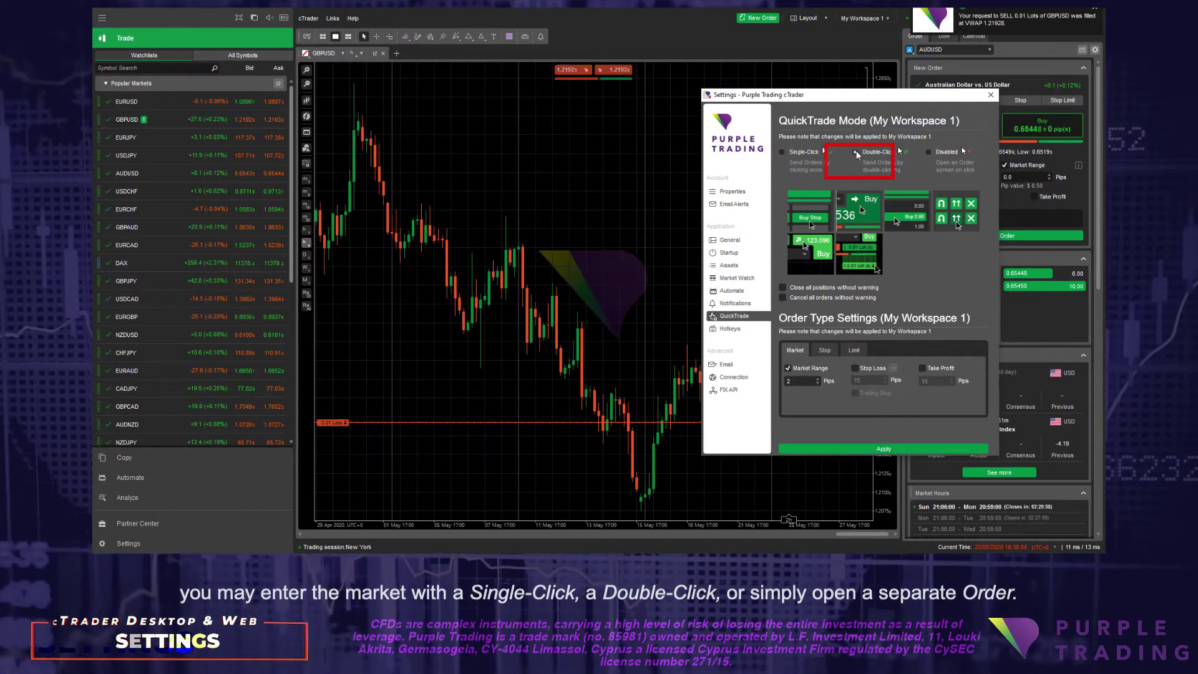
pyautogui.doubleClick(569, 72)
# Tick both no-warning close/cancel options, choose Single-Click mode and apply.
pyautogui.click(928, 152)
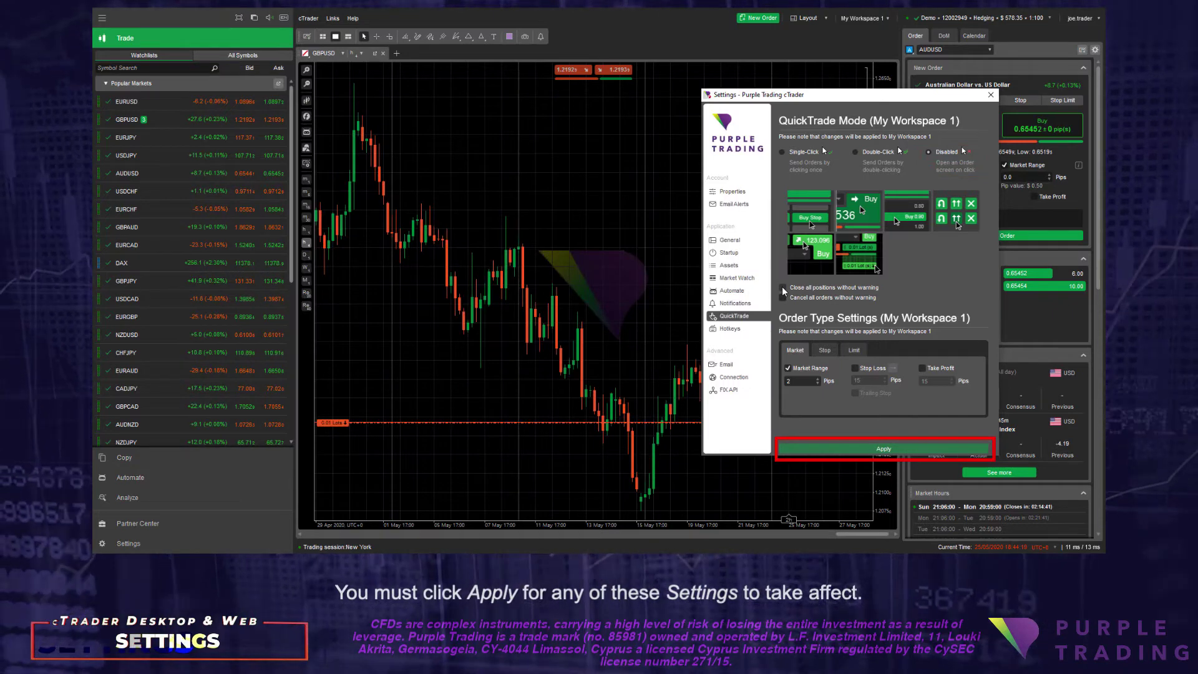
pyautogui.click(783, 288)
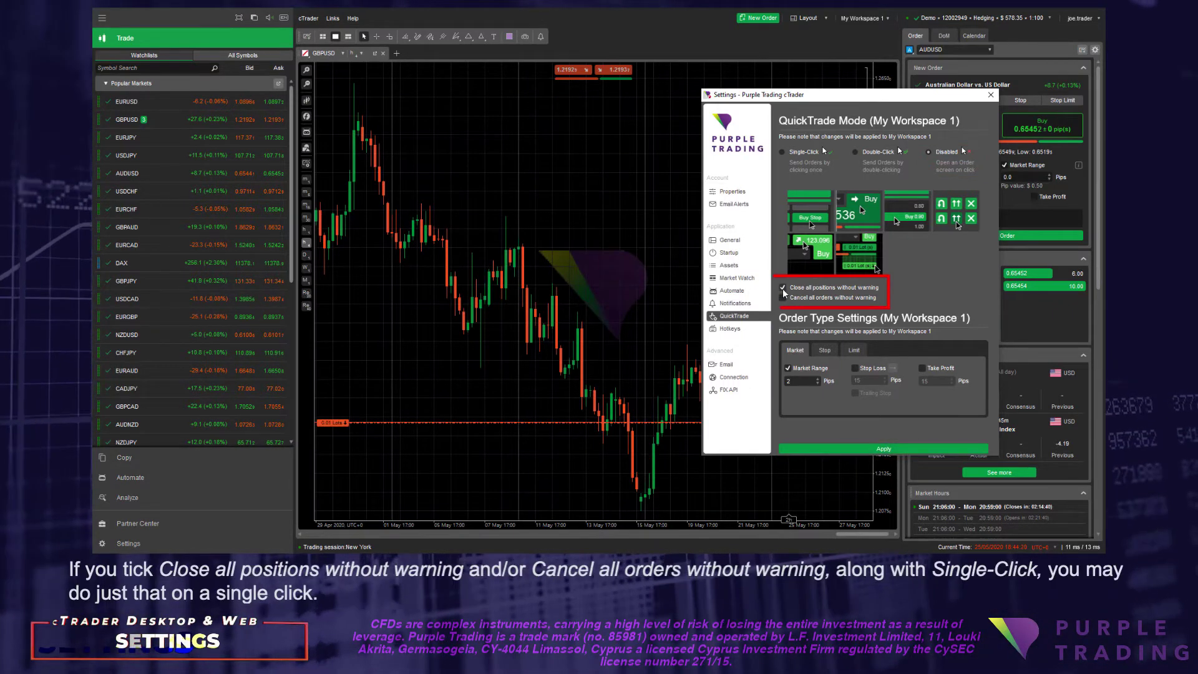
pyautogui.click(783, 298)
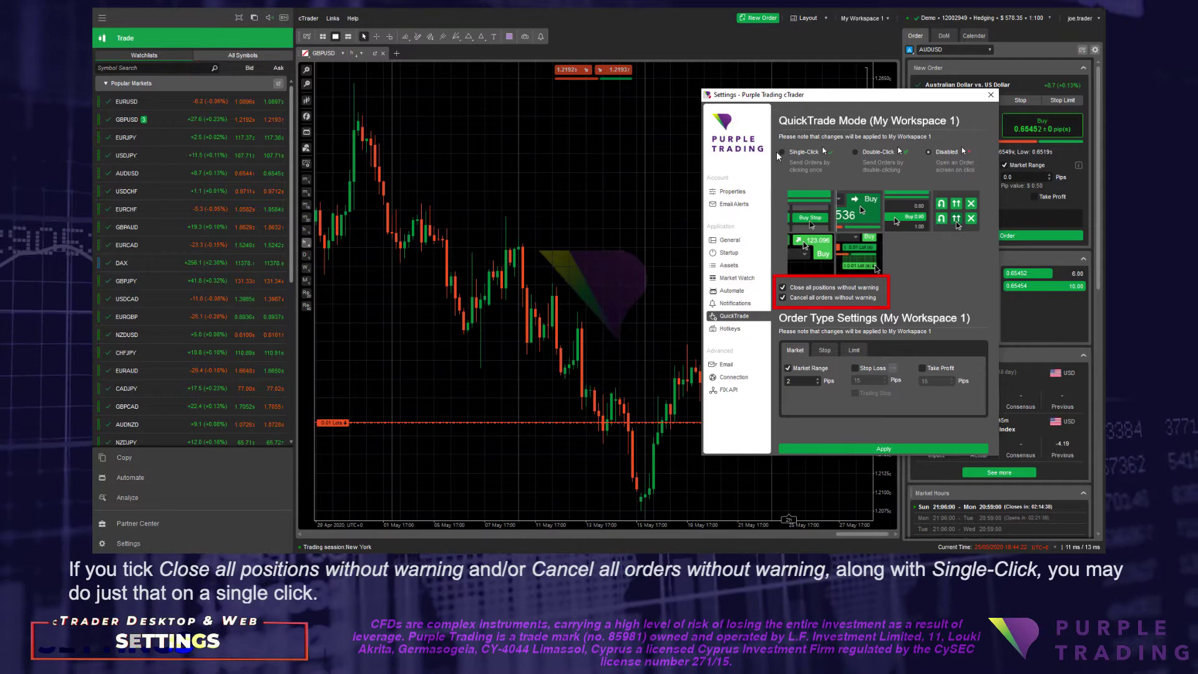
pyautogui.click(782, 152)
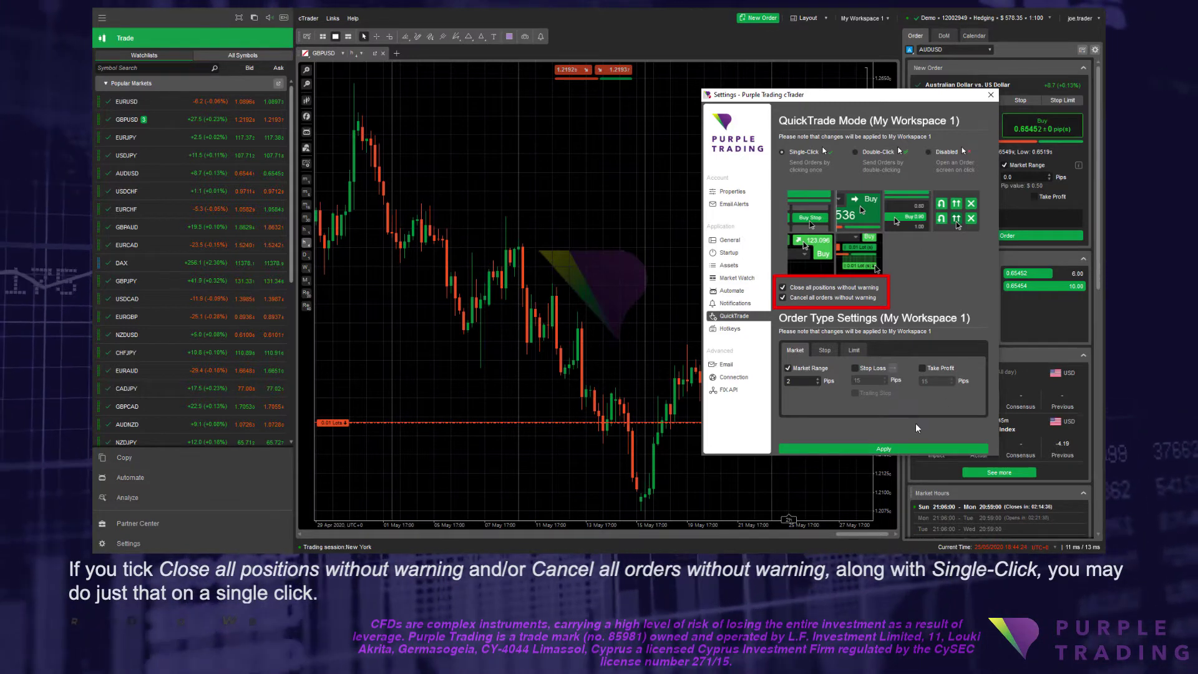
pyautogui.click(894, 449)
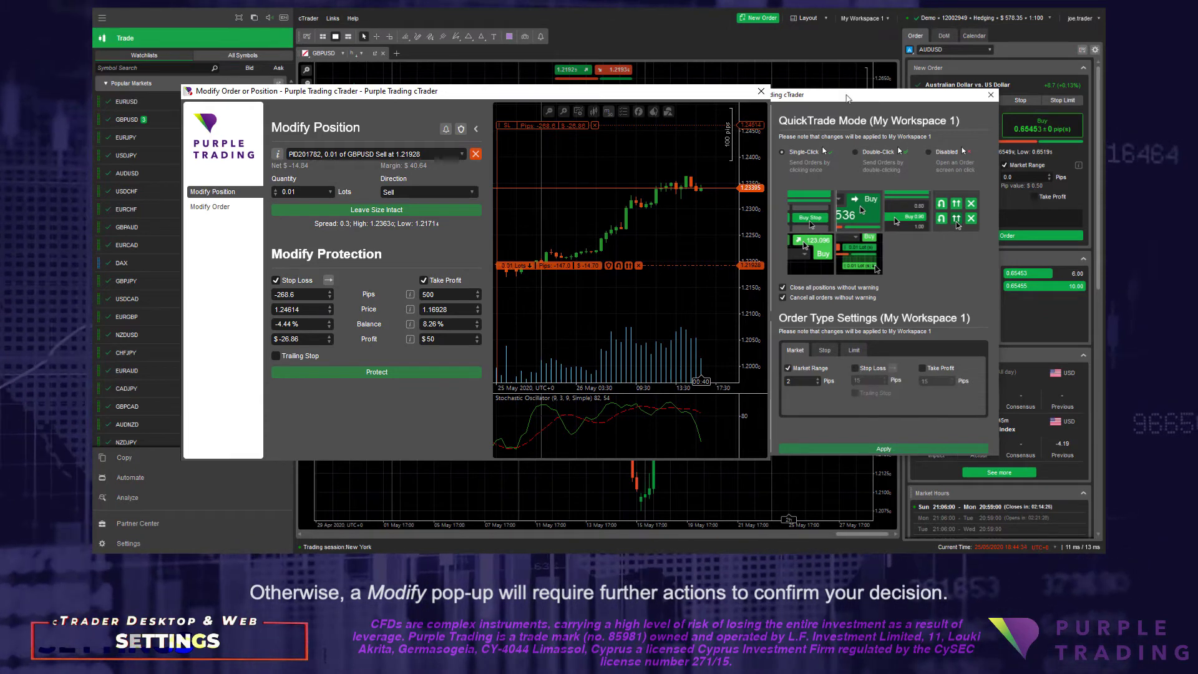
# Set market-order defaults to a 21-pip stop loss, 87-pip take profit and trailing stop.
pyautogui.moveTo(847, 98); pyautogui.dragTo(536, 71)
pyautogui.click(543, 343)
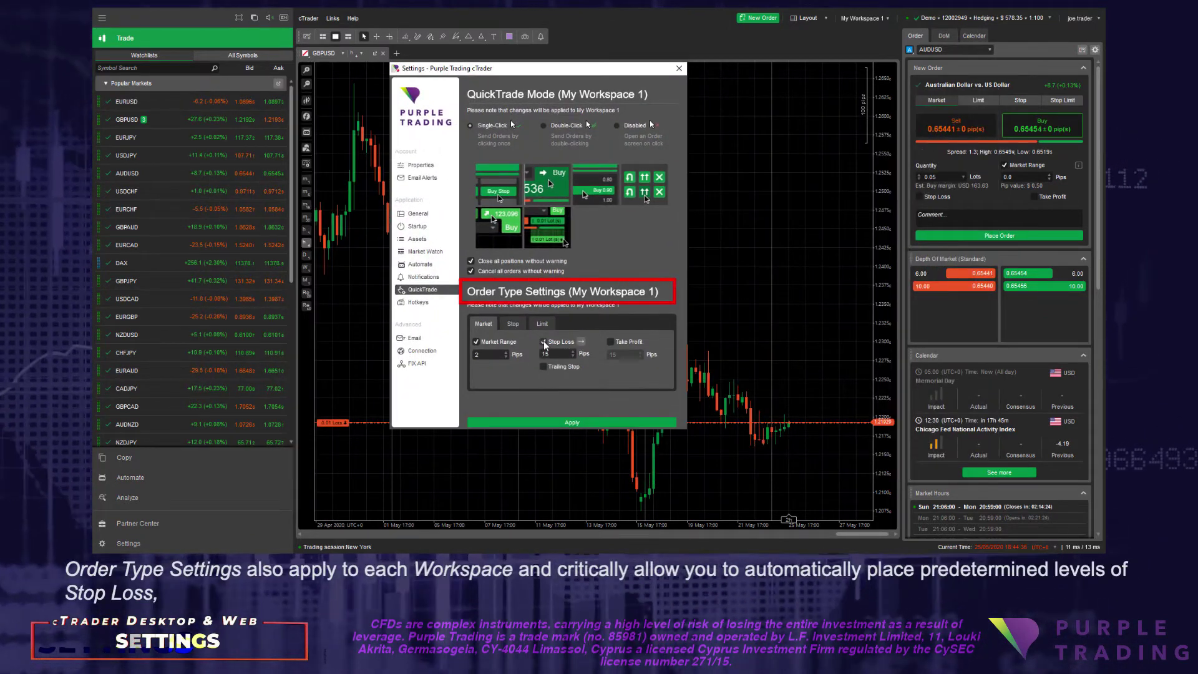
pyautogui.click(573, 352)
pyautogui.click(573, 352)
pyautogui.click(573, 351)
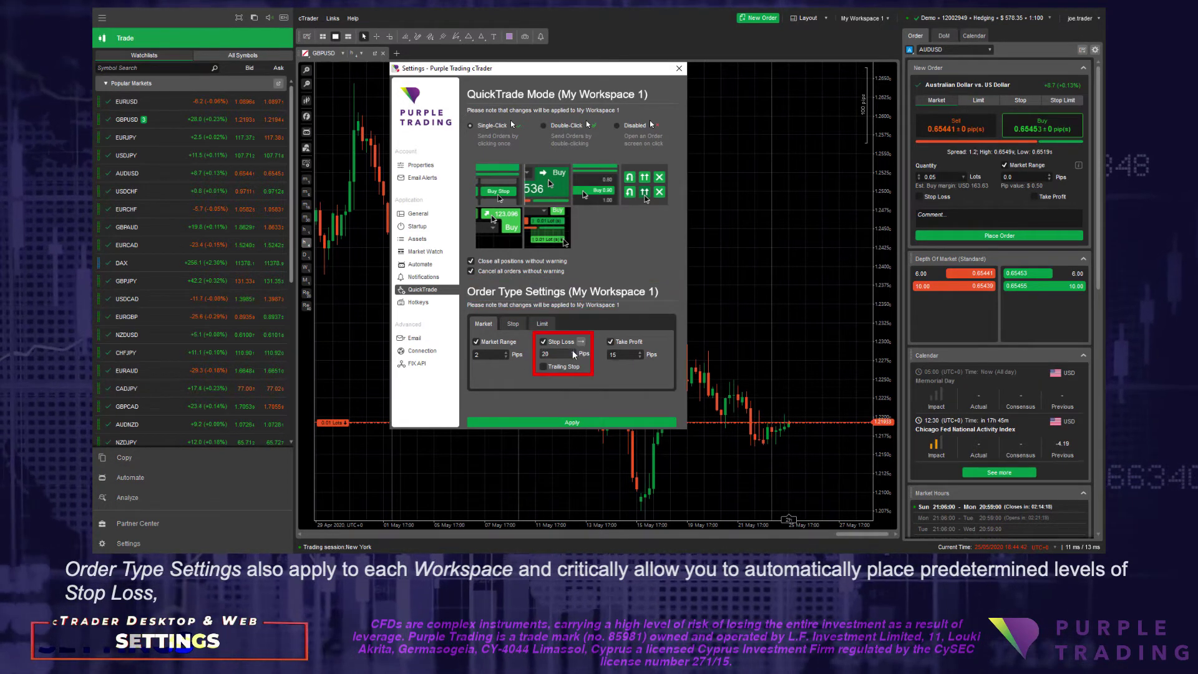
pyautogui.click(573, 352)
pyautogui.click(641, 354)
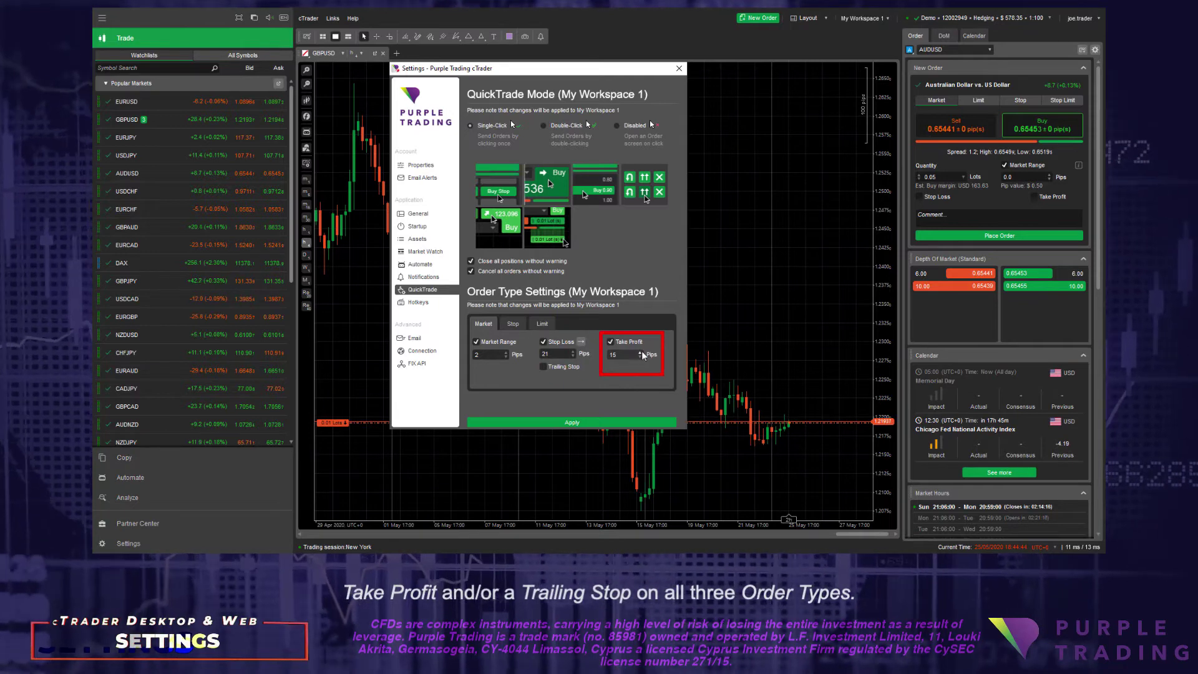
pyautogui.click(641, 354)
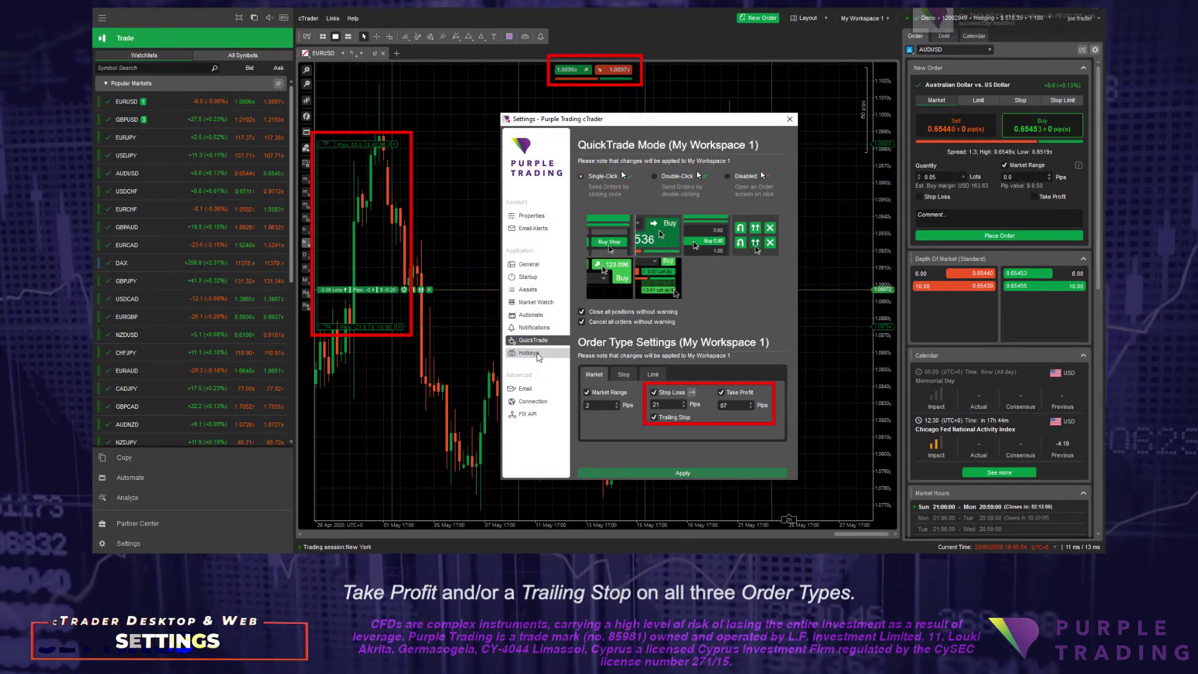
pyautogui.click(538, 356)
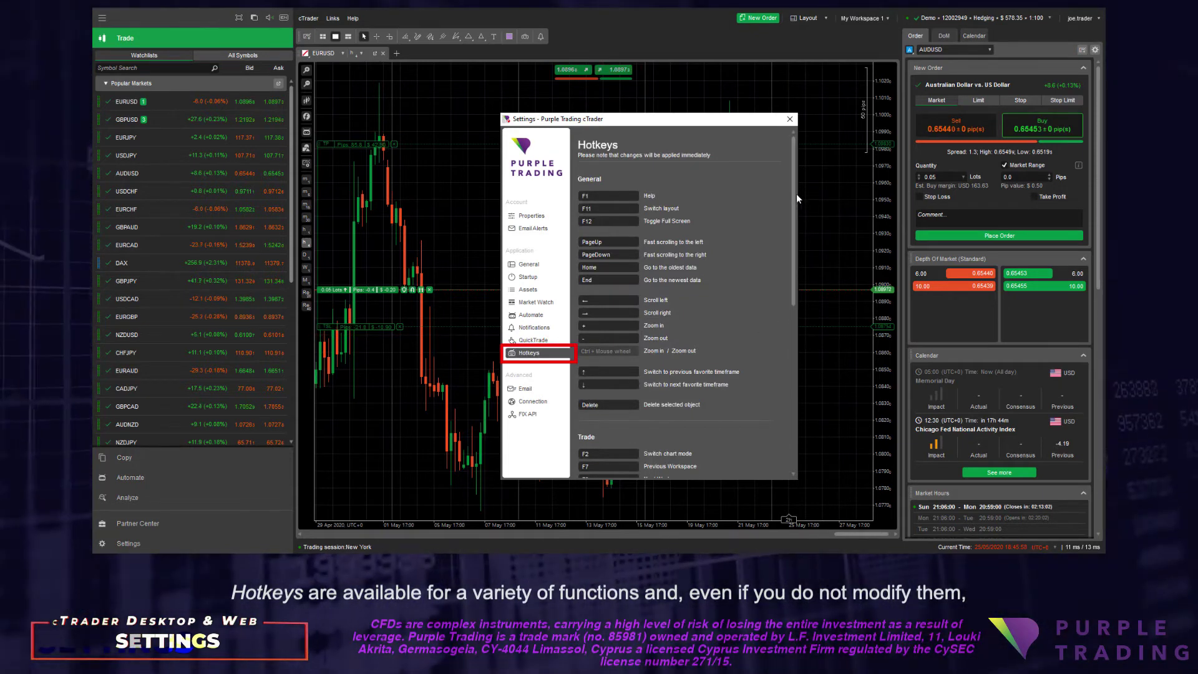
# Scroll the Hotkeys list, tick Use proxy to connect, and move on to FIX API.
pyautogui.moveTo(795, 196); pyautogui.dragTo(796, 357)
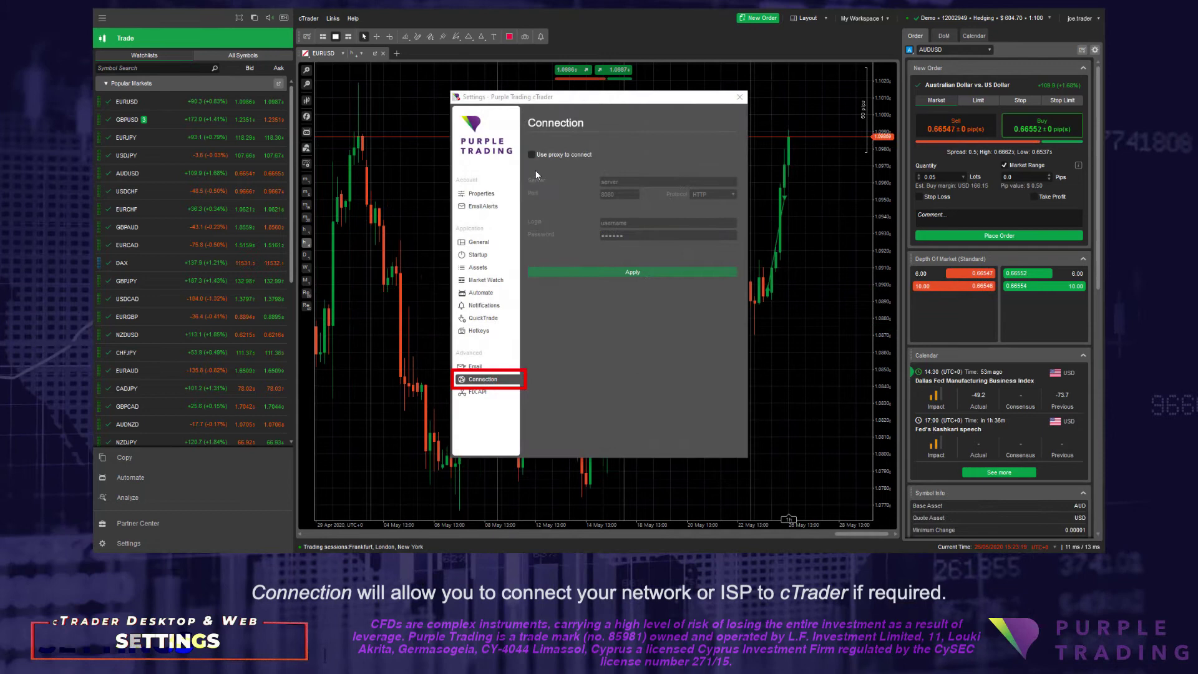
pyautogui.click(531, 155)
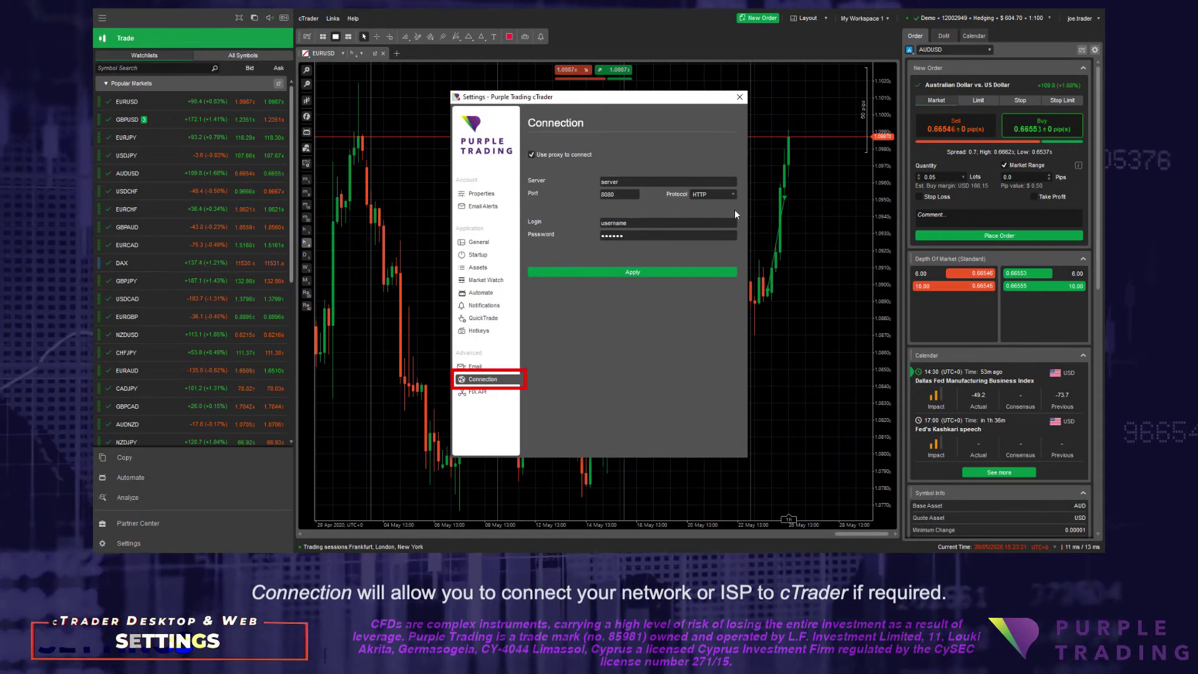
pyautogui.click(479, 392)
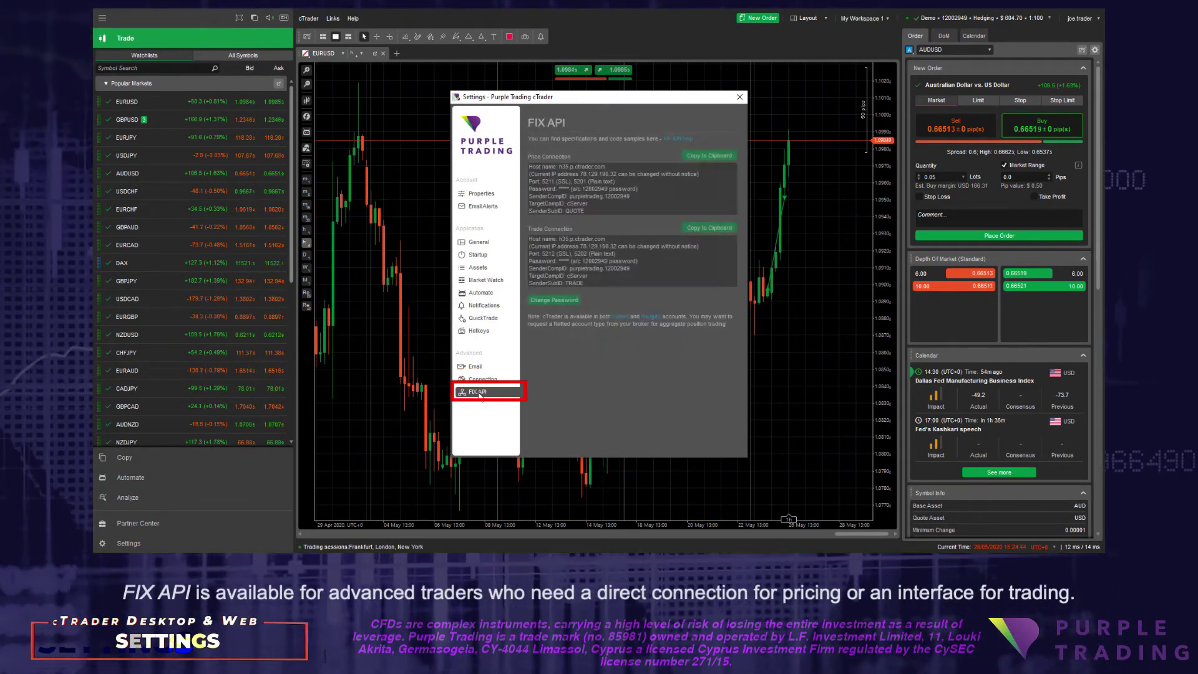